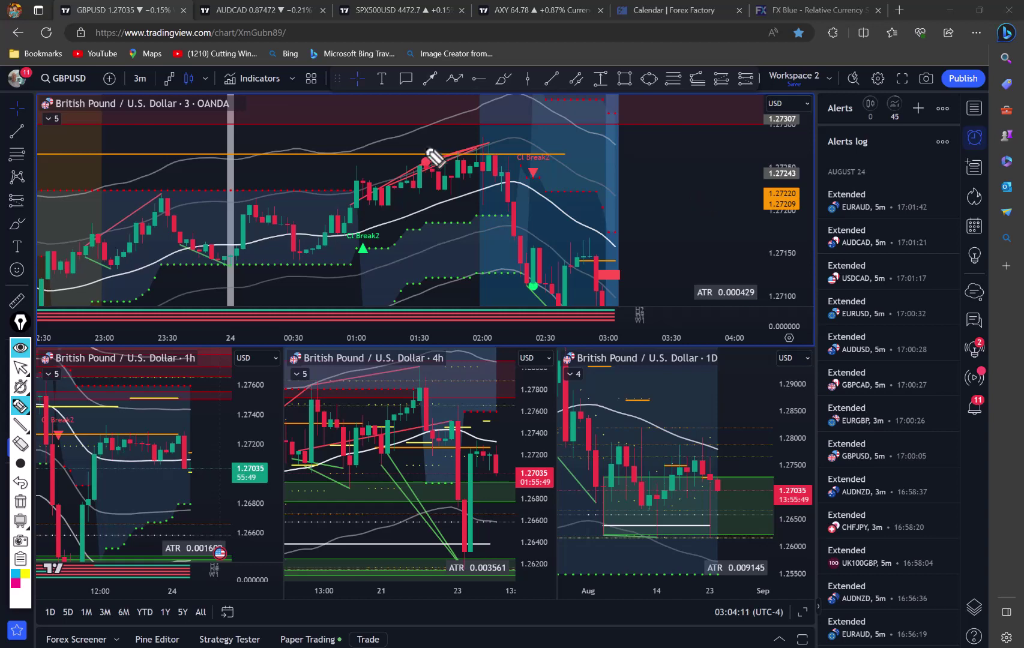
Circle the candles near 01:45 on the 3-minute chart and draw freehand arrows toward them.
left_click_drag(432, 157, 430, 142)
mouse_move(482, 107)
left_mouse_down()
mouse_move(617, 130)
mouse_move(731, 119)
mouse_move(695, 149)
left_mouse_up()
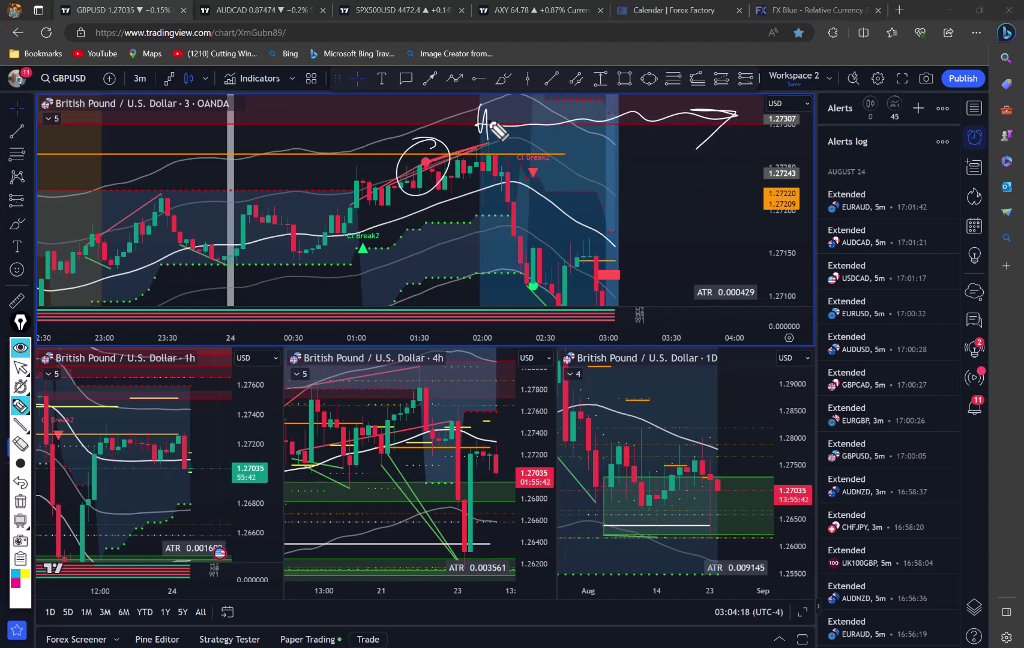
left_click_drag(484, 116, 485, 137)
left_click_drag(738, 104, 731, 180)
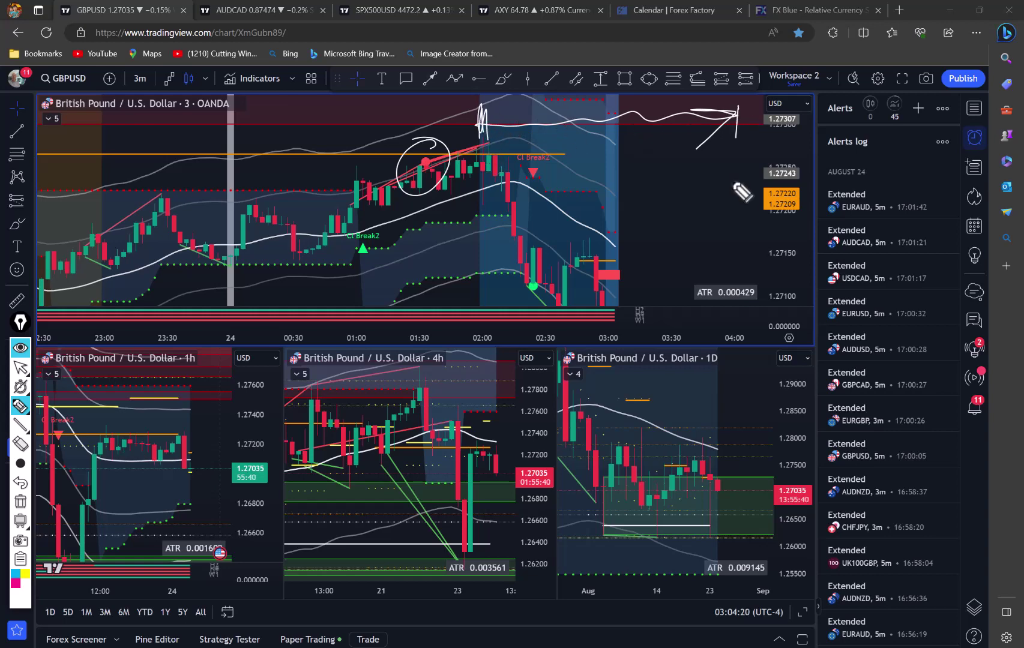
mouse_move(602, 144)
left_mouse_down()
mouse_move(611, 198)
mouse_move(632, 165)
left_mouse_up()
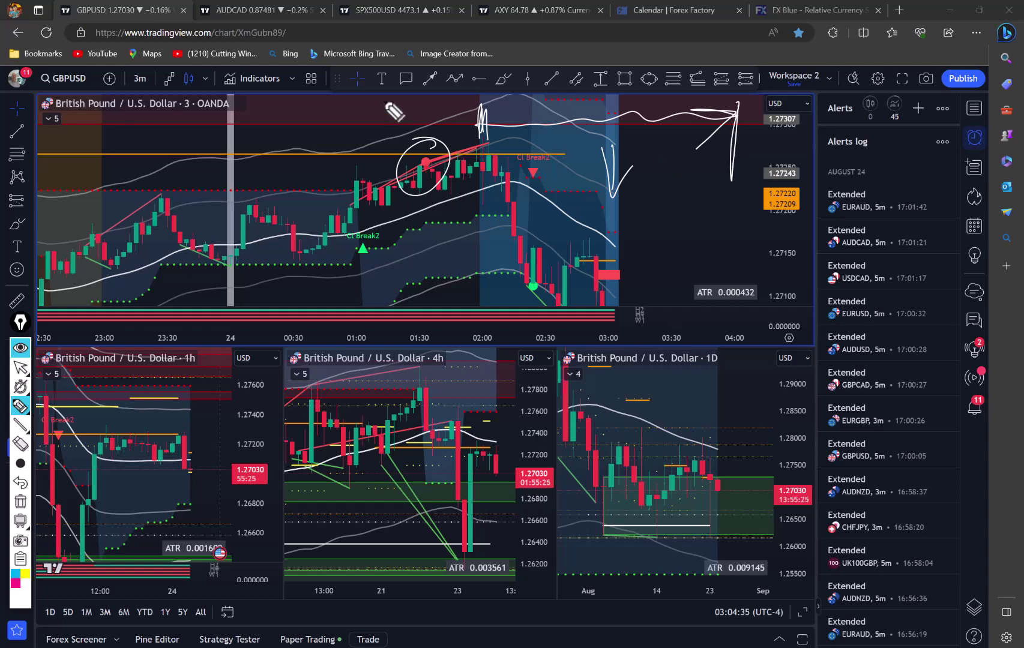
left_click_drag(387, 105, 420, 150)
mouse_move(397, 139)
left_mouse_down()
mouse_move(420, 150)
mouse_move(425, 125)
left_mouse_up()
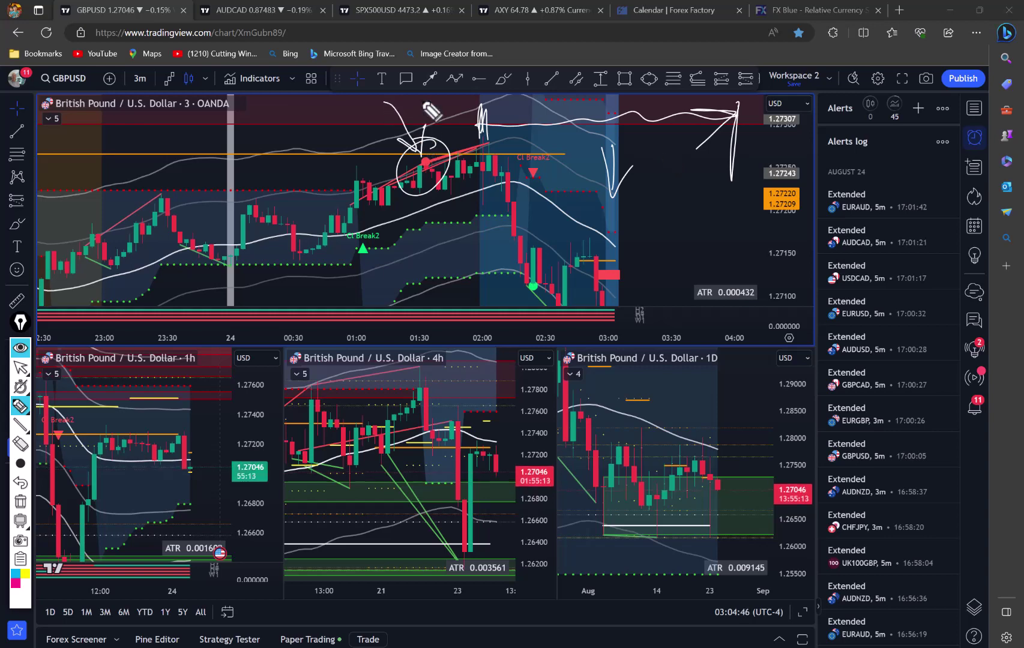
Ring the 3m timeframe, the latest 4h candles and the 4h title, then erase all freehand drawings.
left_click_drag(142, 119, 93, 117)
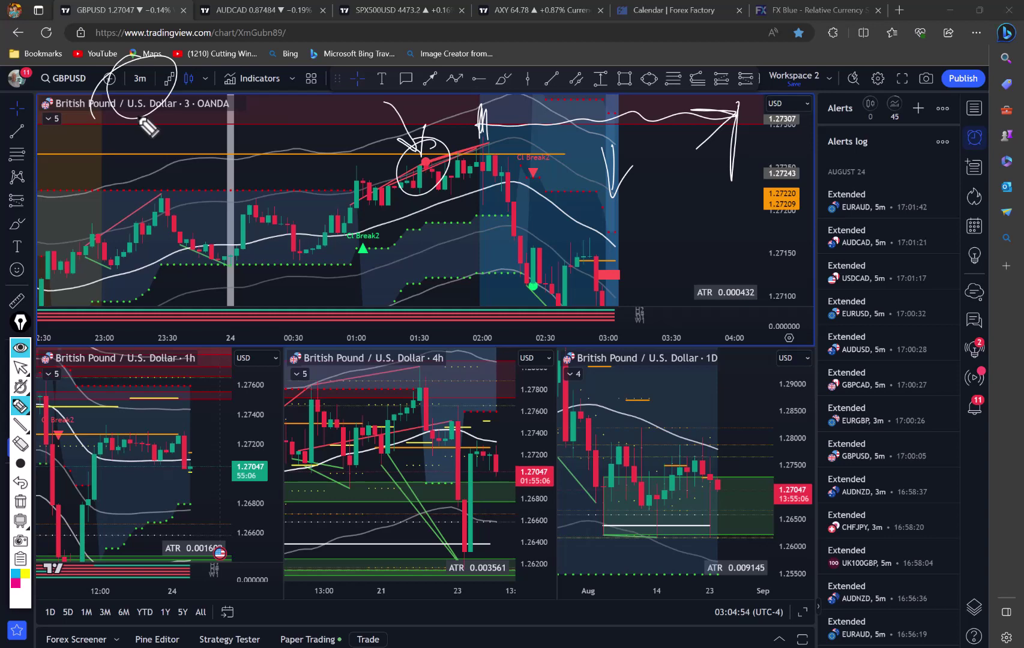
left_click_drag(486, 431, 517, 488)
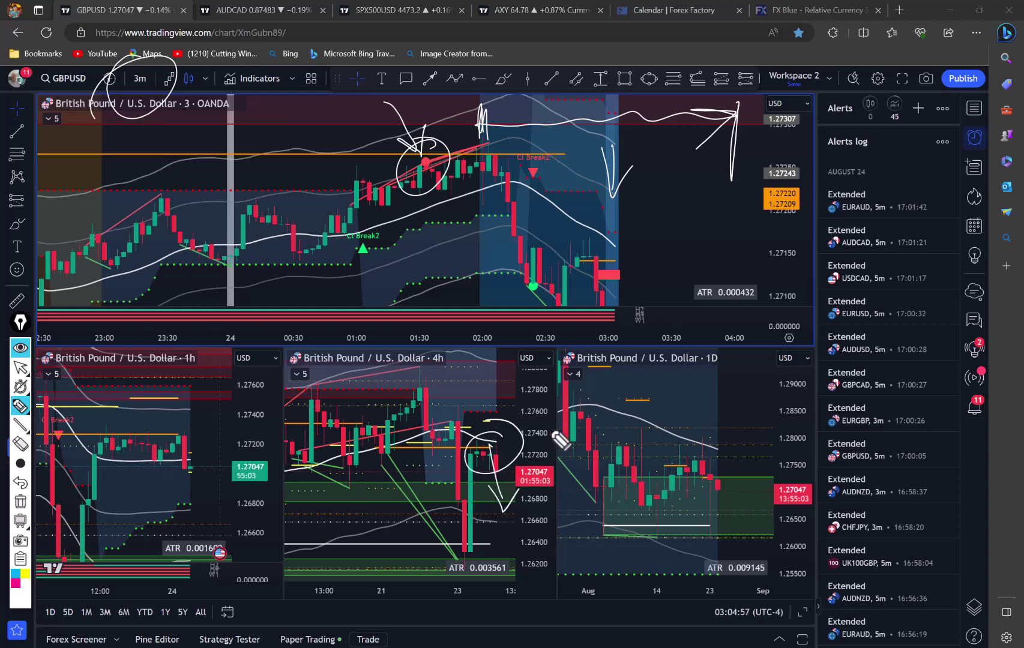
left_click_drag(455, 354, 447, 336)
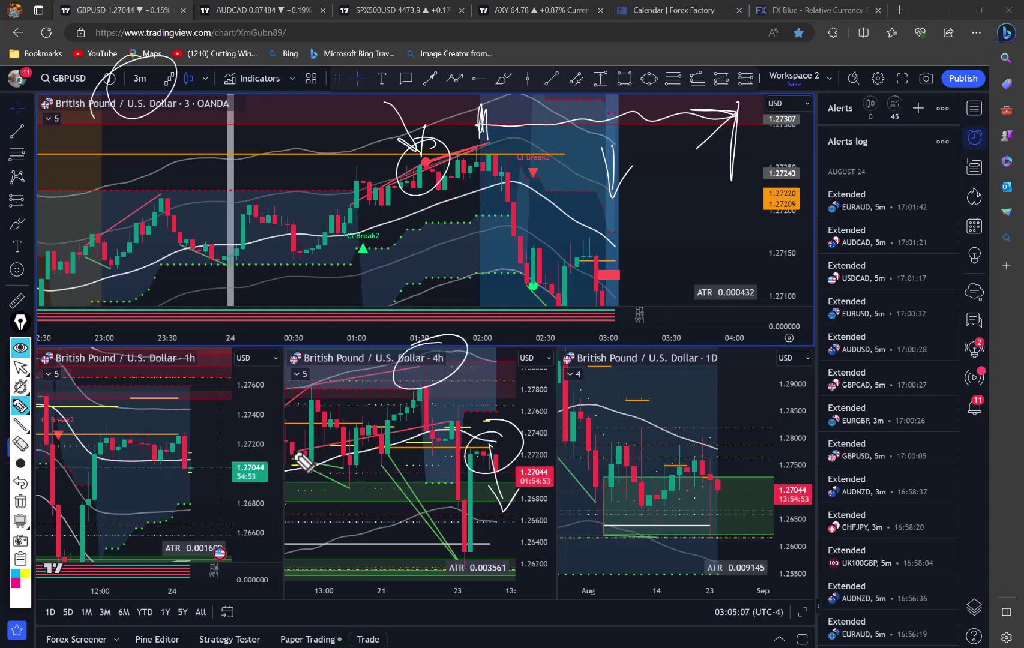
left_click_drag(446, 165, 457, 168)
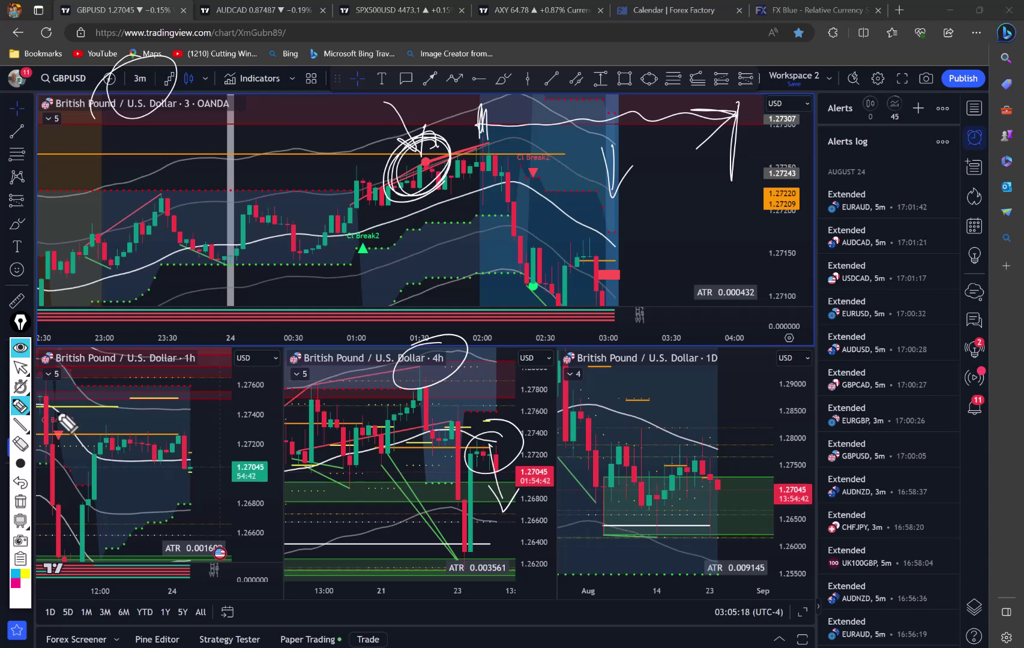
left_click(20, 367)
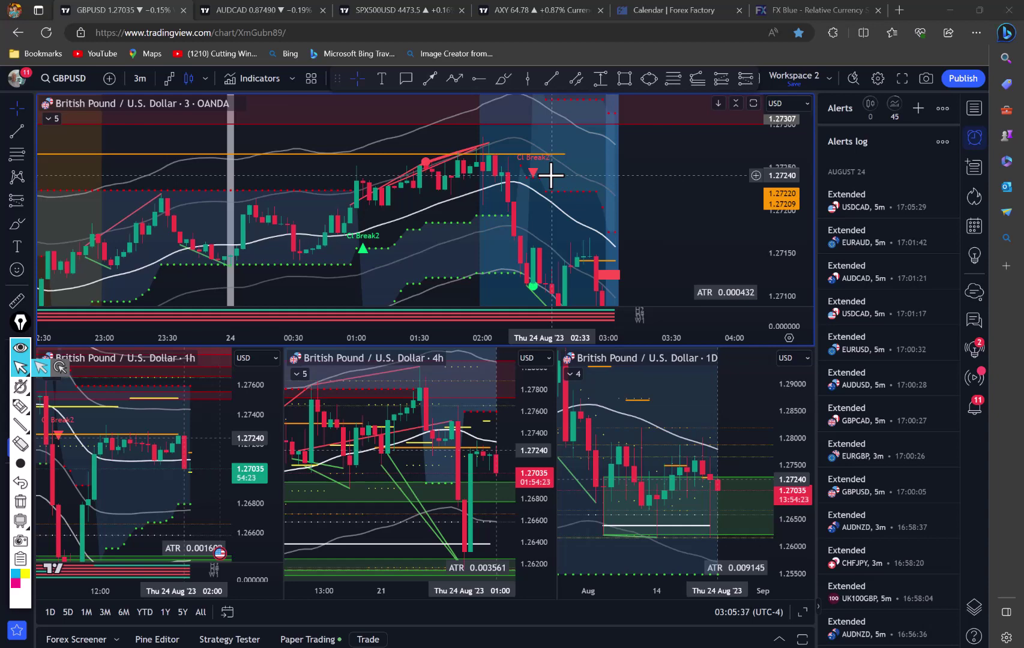
Circle the GBPUSD alert in the log, link it to the top chart, then clear the drawings.
key("ctrl+shift+h")
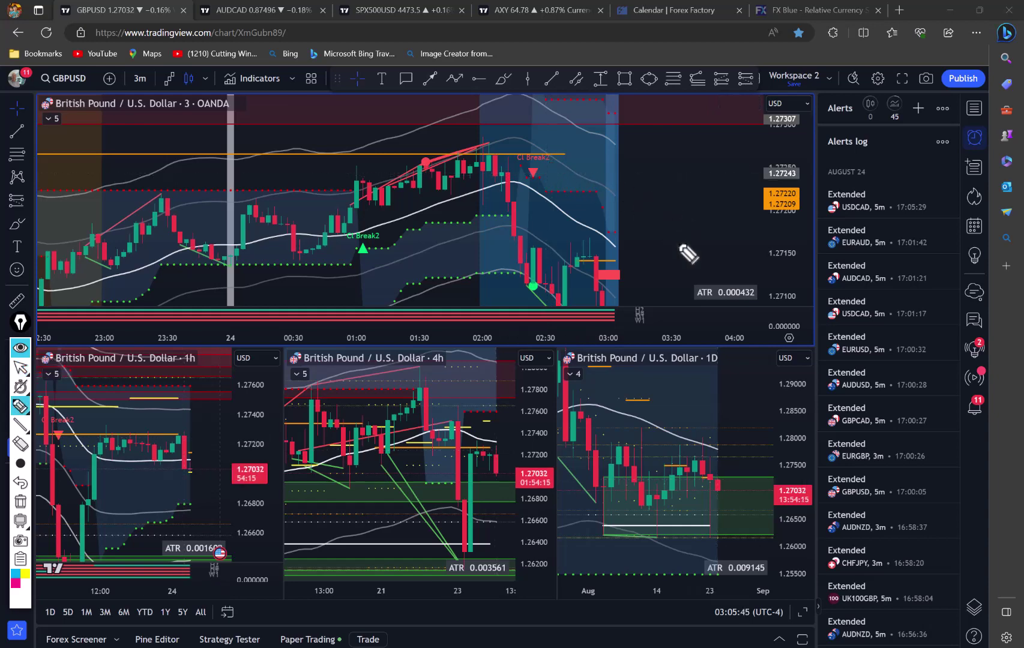
left_click_drag(867, 467, 801, 505)
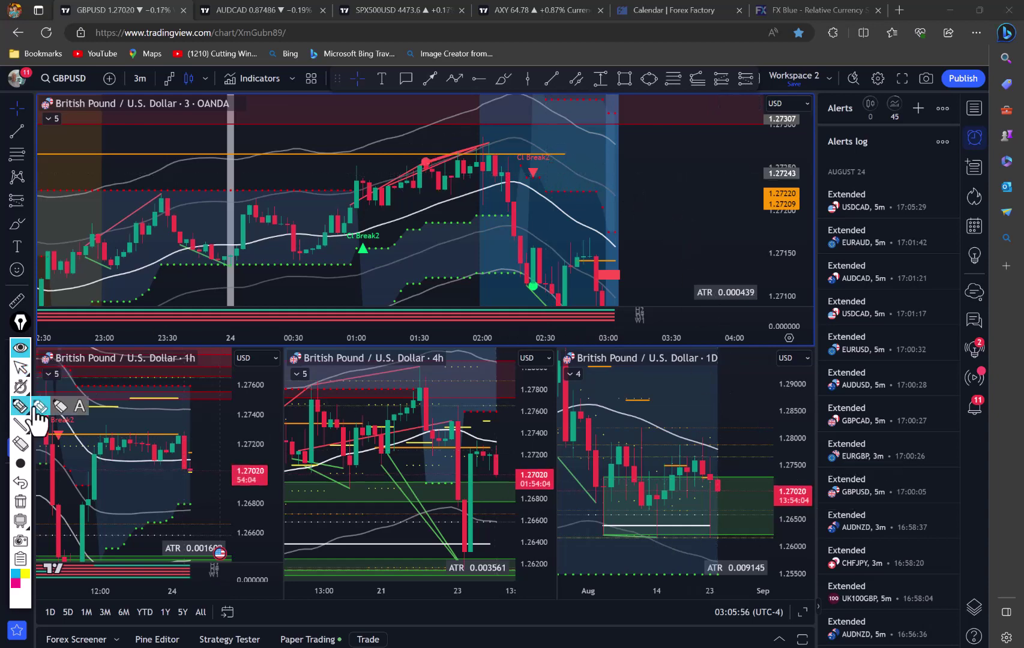
mouse_move(876, 474)
left_mouse_down()
mouse_move(418, 155)
mouse_move(435, 156)
mouse_move(450, 166)
mouse_move(401, 178)
left_mouse_up()
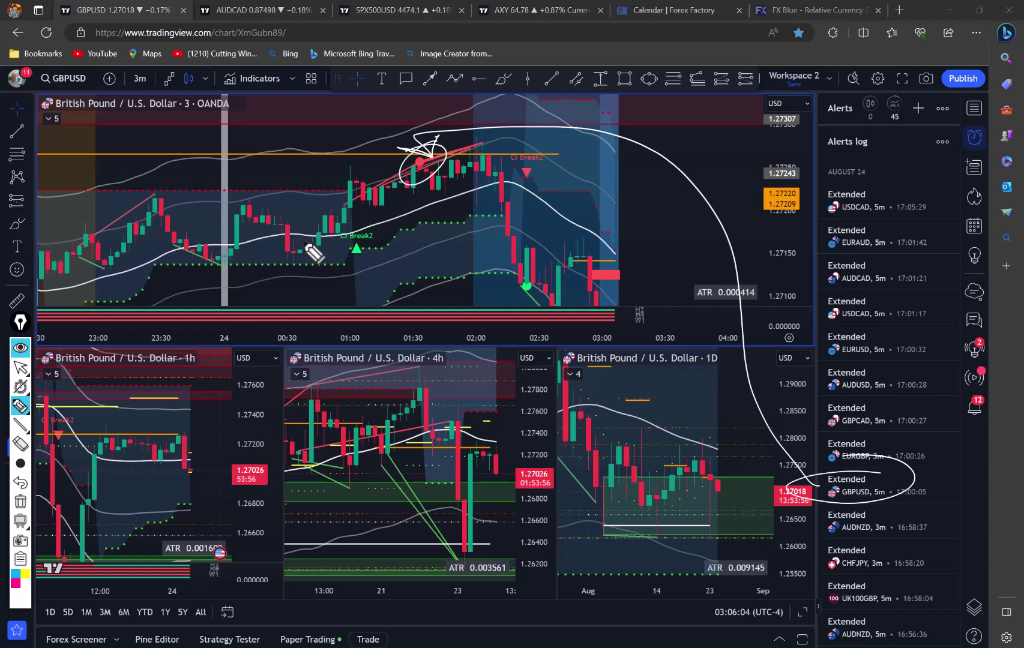
left_click(23, 501)
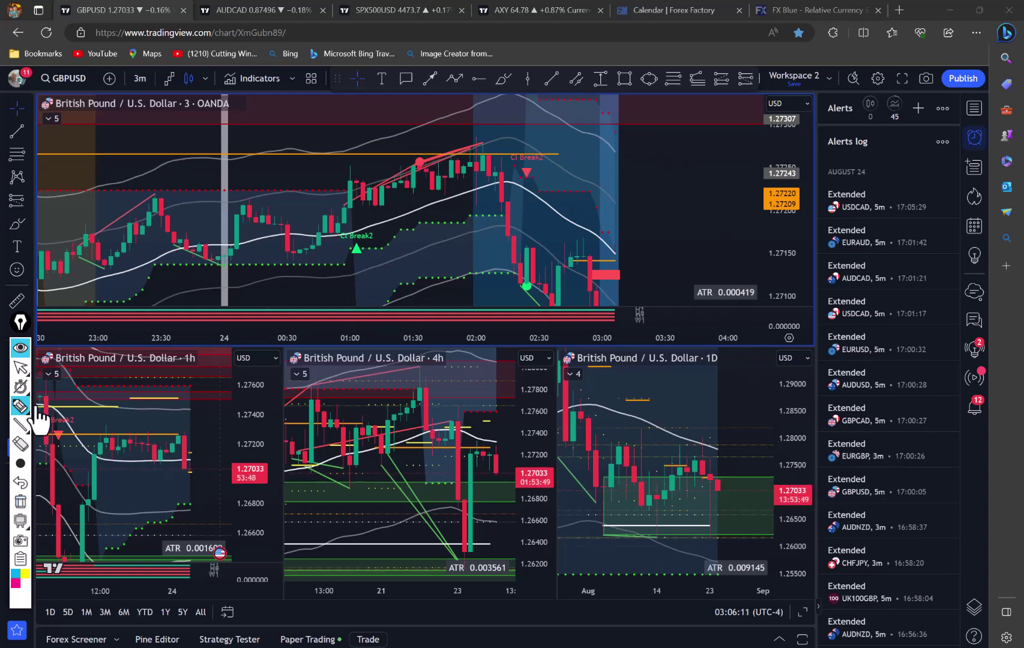
Circle the 4h and 1D timeframe titles and trace price paths across the 4h and daily charts.
left_click_drag(709, 336, 706, 337)
left_click_drag(455, 353, 464, 342)
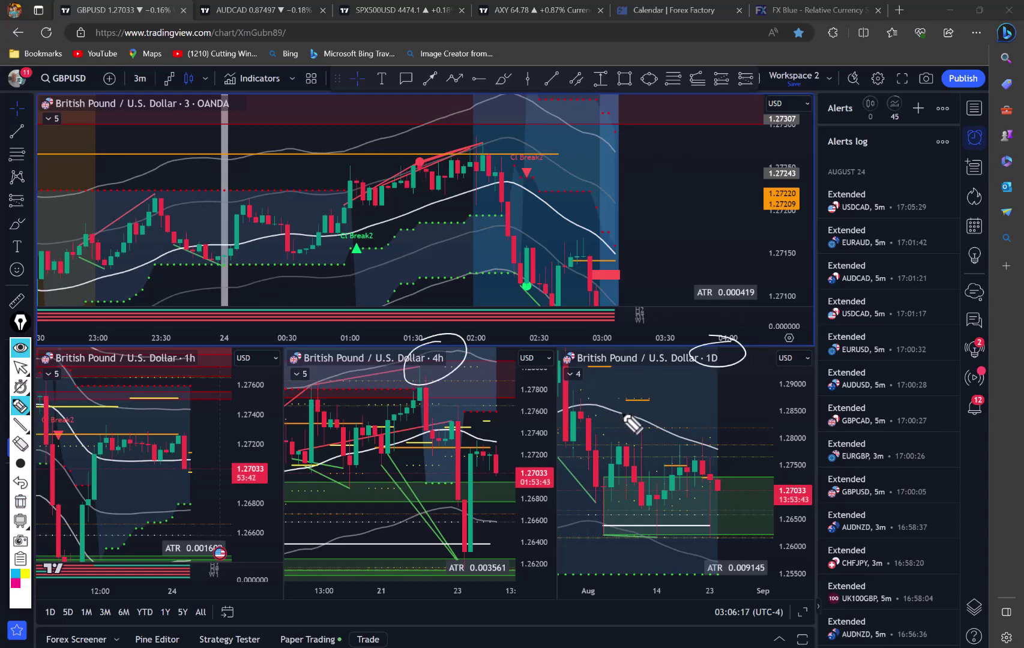
left_click_drag(613, 416, 764, 465)
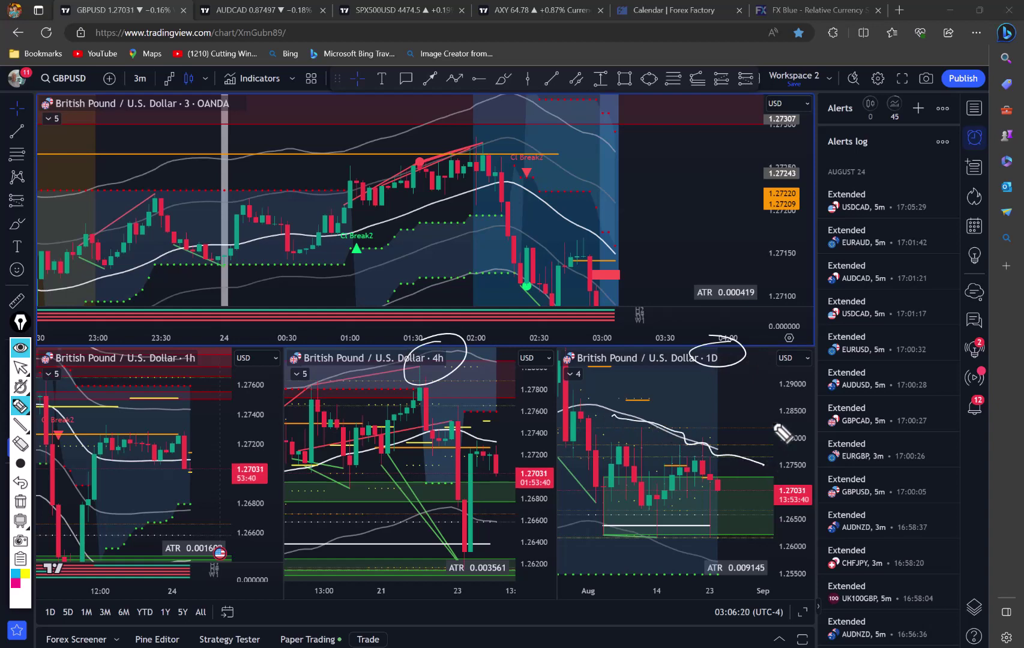
mouse_move(369, 451)
left_mouse_down()
mouse_move(453, 433)
mouse_move(531, 456)
left_mouse_up()
left_click_drag(140, 459, 191, 462)
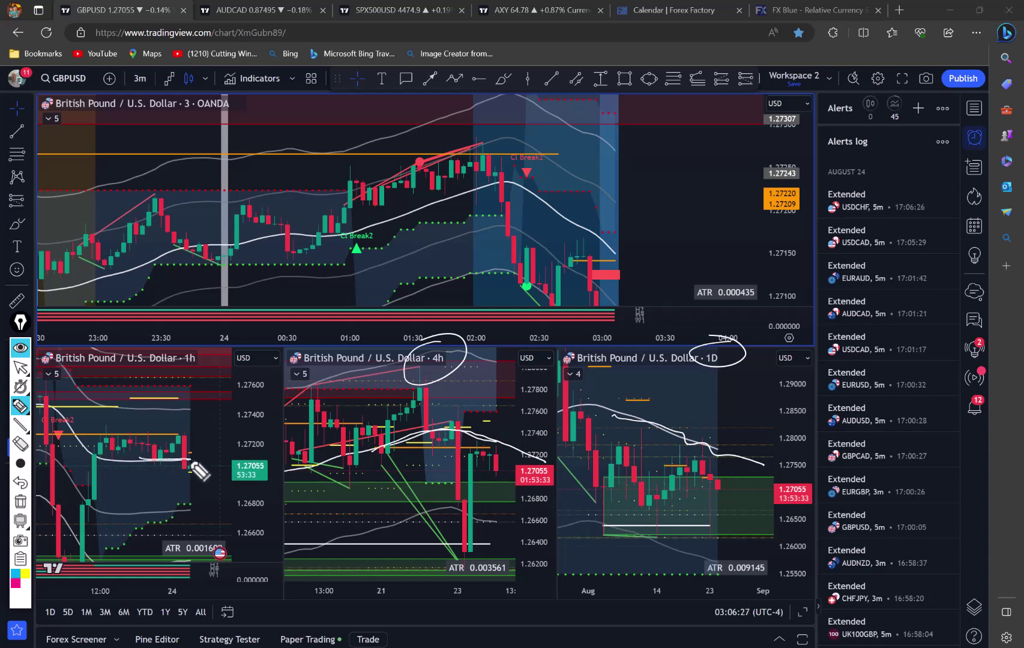
left_click_drag(457, 350, 462, 349)
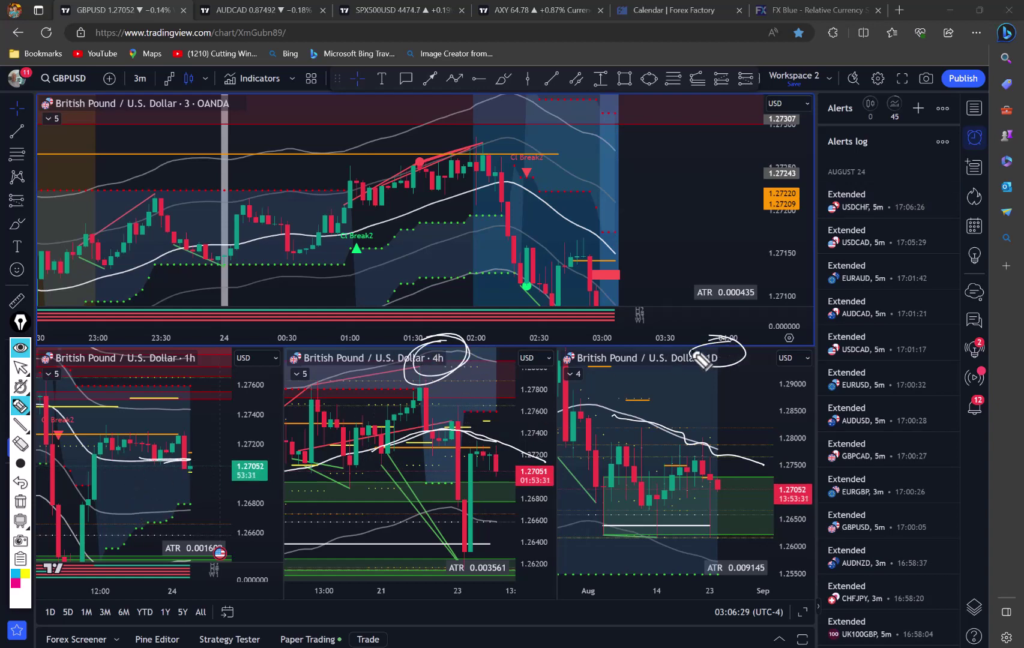
left_click_drag(701, 360, 688, 360)
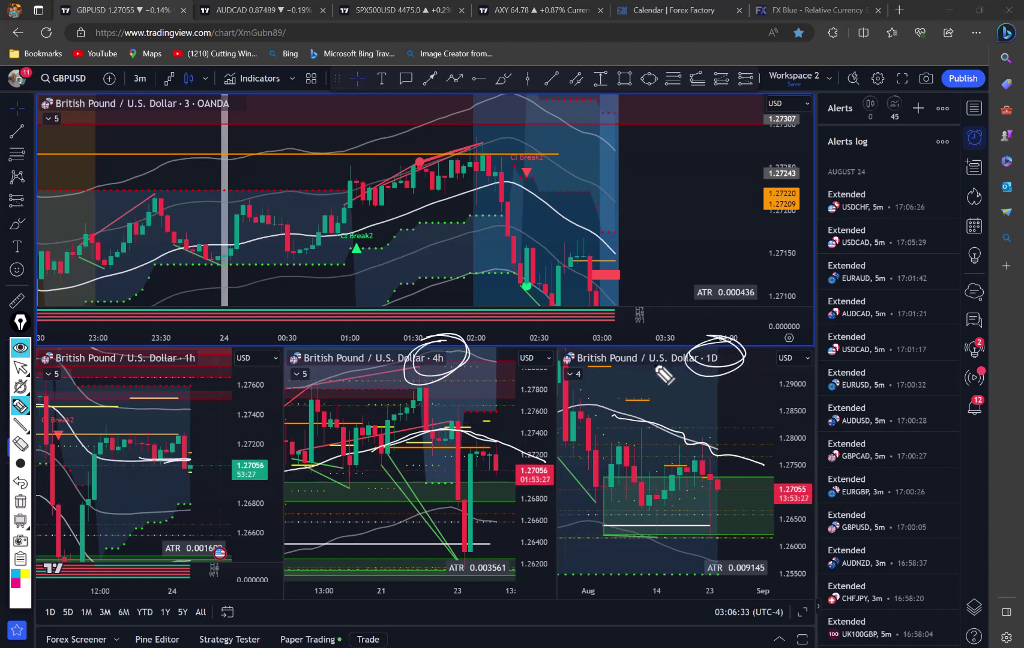
left_click_drag(645, 521, 720, 451)
left_click_drag(435, 420, 498, 456)
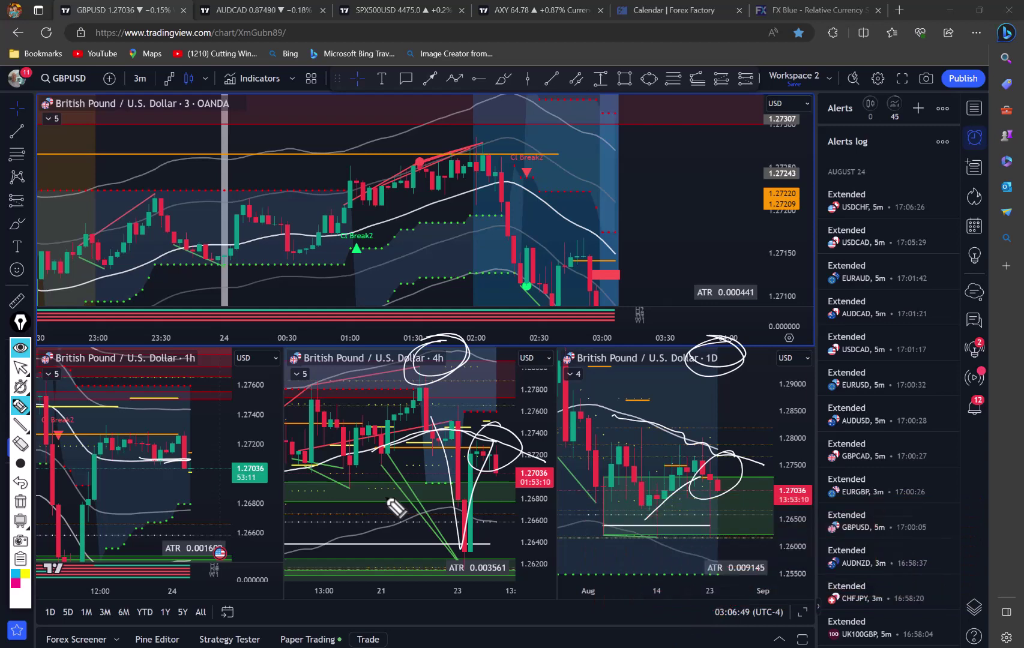
Handwrite and circle 1WK on the top chart, then draw an arrow toward the 3-minute swing high.
left_click_drag(347, 115, 332, 154)
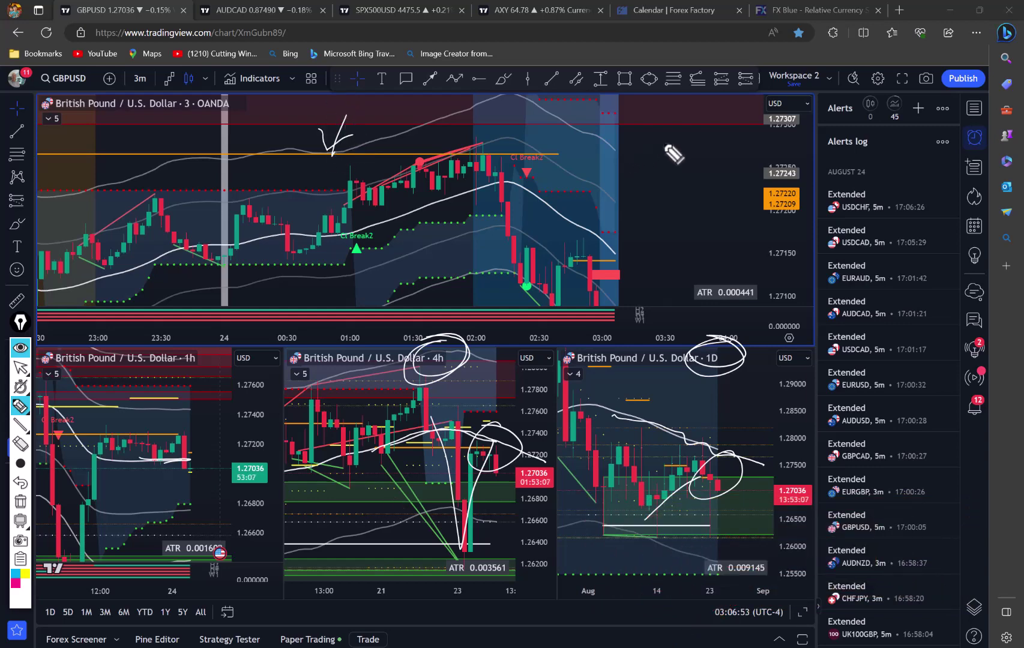
mouse_move(671, 130)
left_mouse_down()
mouse_move(674, 179)
mouse_move(734, 135)
mouse_move(750, 165)
left_mouse_up()
left_click_drag(777, 138, 774, 168)
left_click_drag(777, 110, 809, 146)
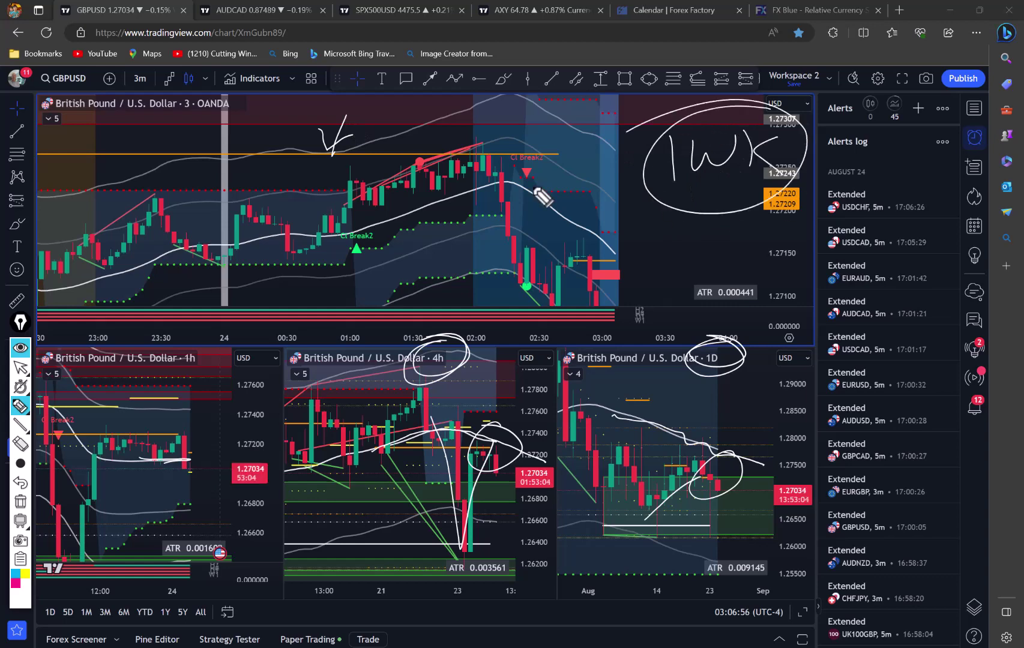
mouse_move(332, 105)
left_mouse_down()
mouse_move(354, 141)
mouse_move(382, 130)
mouse_move(423, 176)
mouse_move(430, 149)
left_mouse_up()
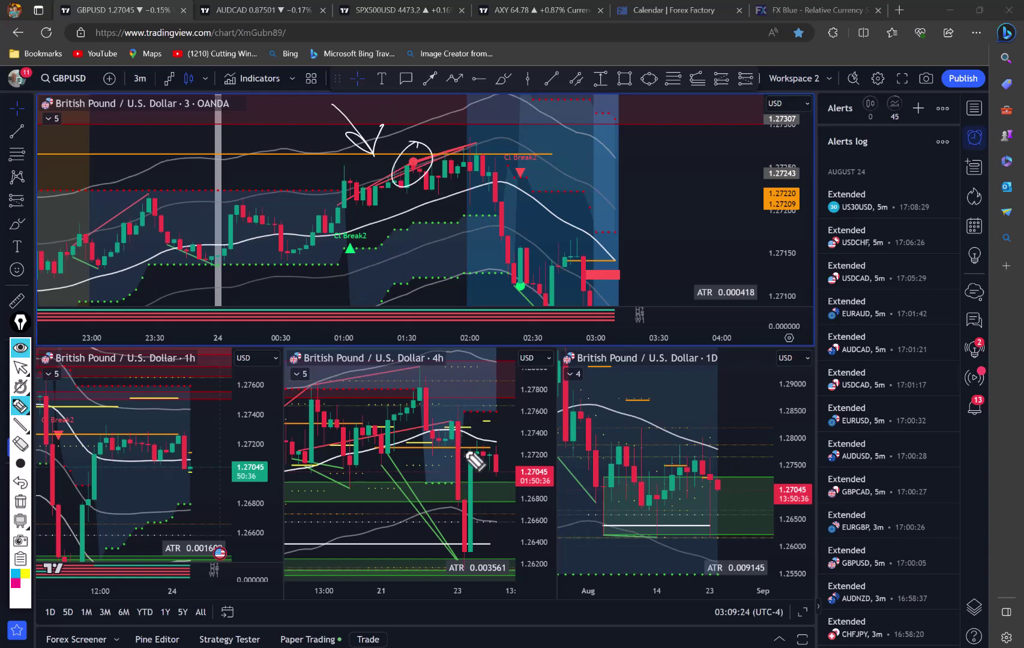
Sketch freehand arcs and arrows across the 4h, 3-minute and daily charts.
mouse_move(420, 443)
left_mouse_down()
mouse_move(493, 459)
mouse_move(514, 445)
mouse_move(471, 461)
left_mouse_up()
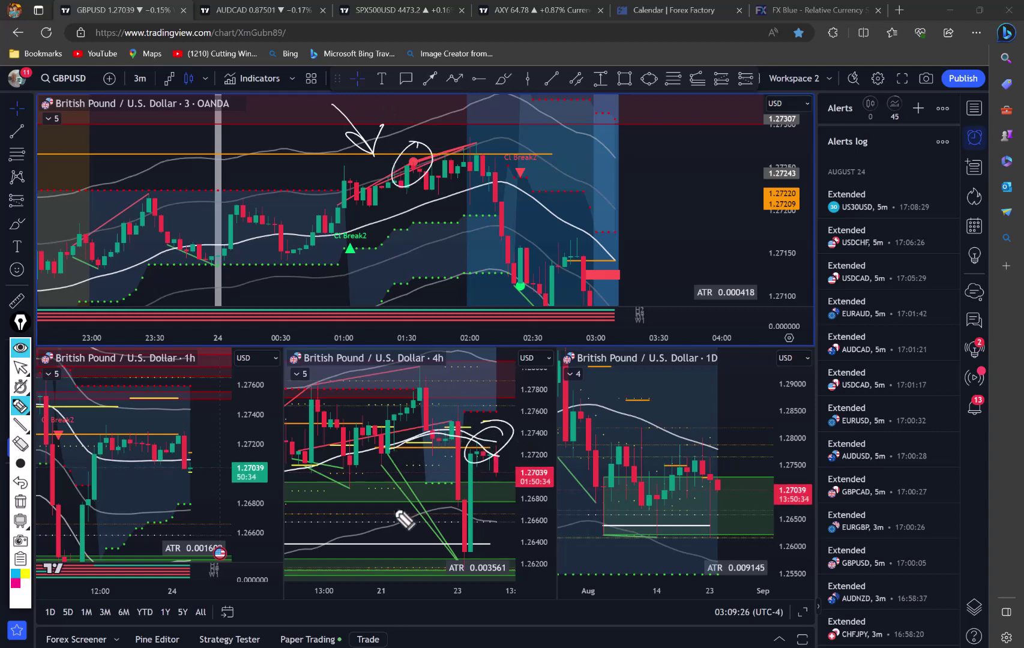
mouse_move(323, 211)
left_mouse_down()
mouse_move(358, 161)
mouse_move(360, 178)
left_mouse_up()
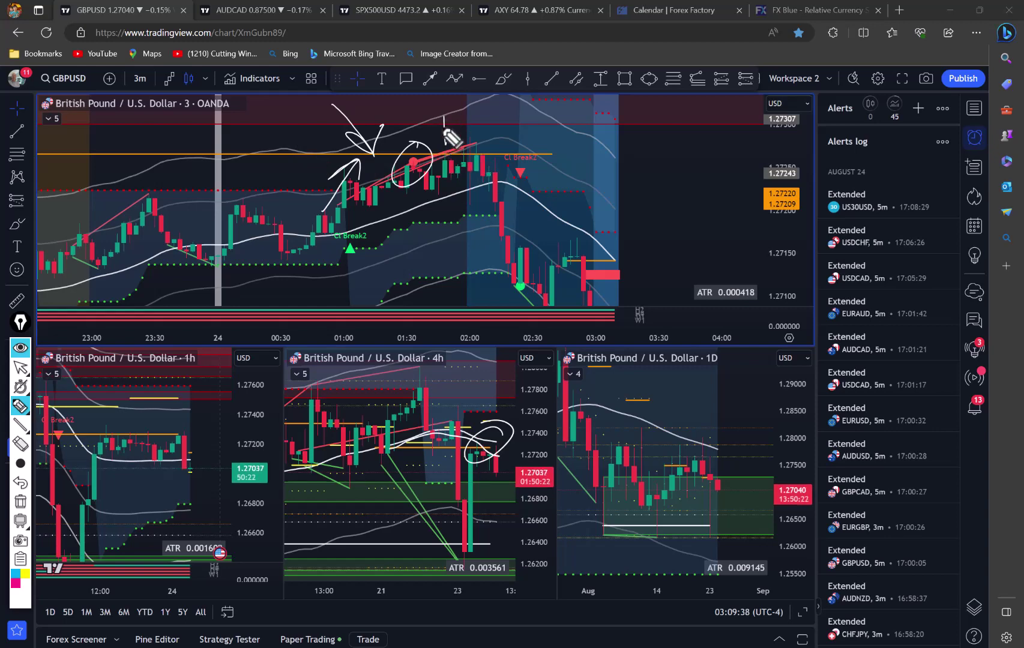
left_click_drag(439, 136, 449, 136)
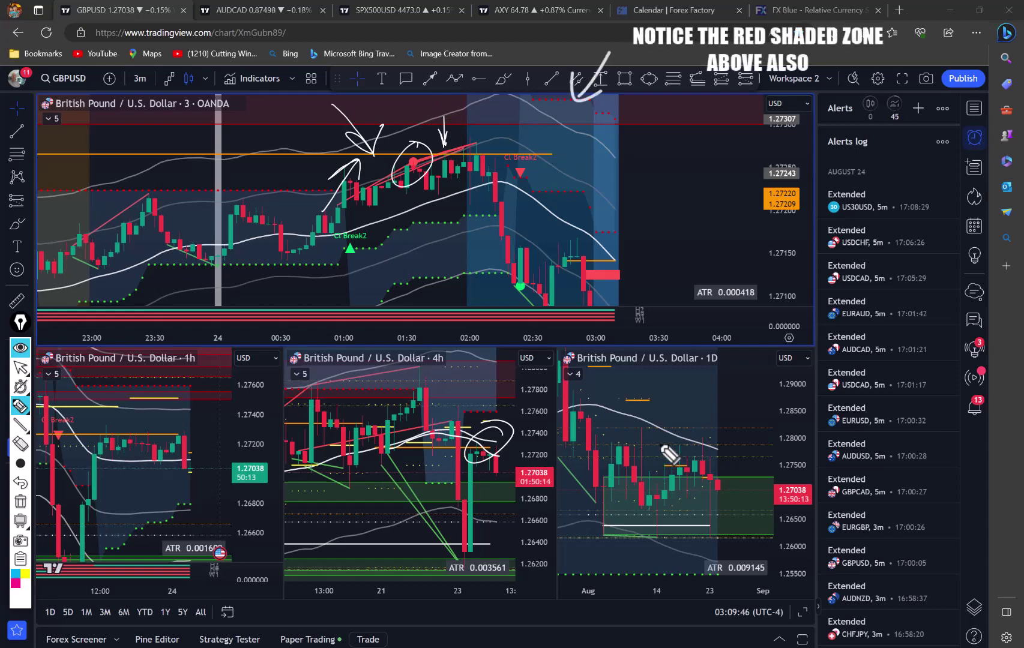
mouse_move(663, 407)
left_mouse_down()
mouse_move(757, 486)
mouse_move(703, 475)
left_mouse_up()
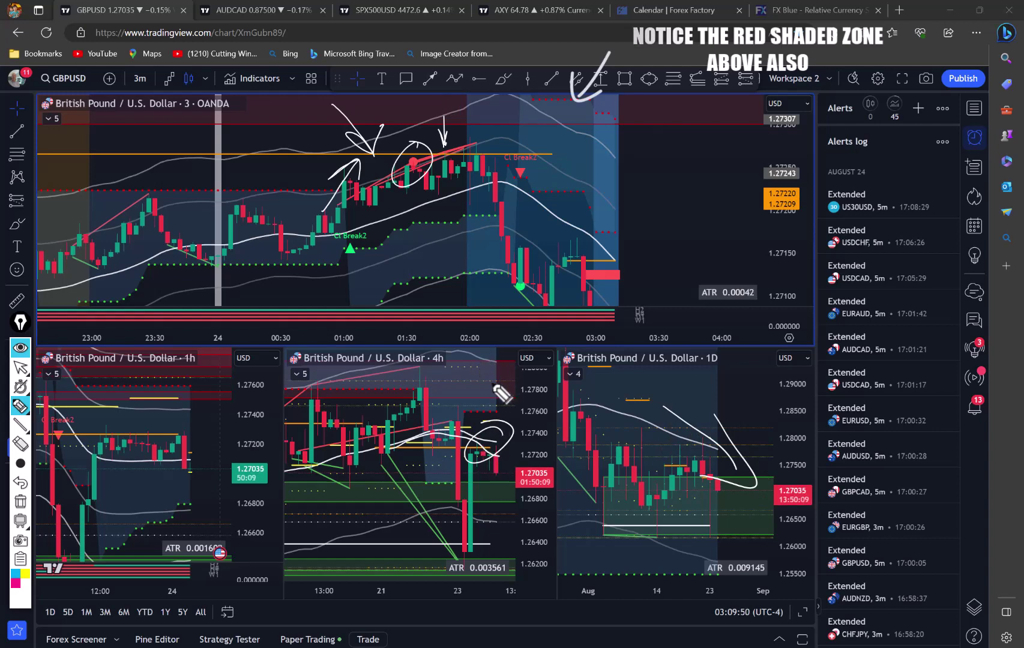
left_click_drag(419, 454, 459, 468)
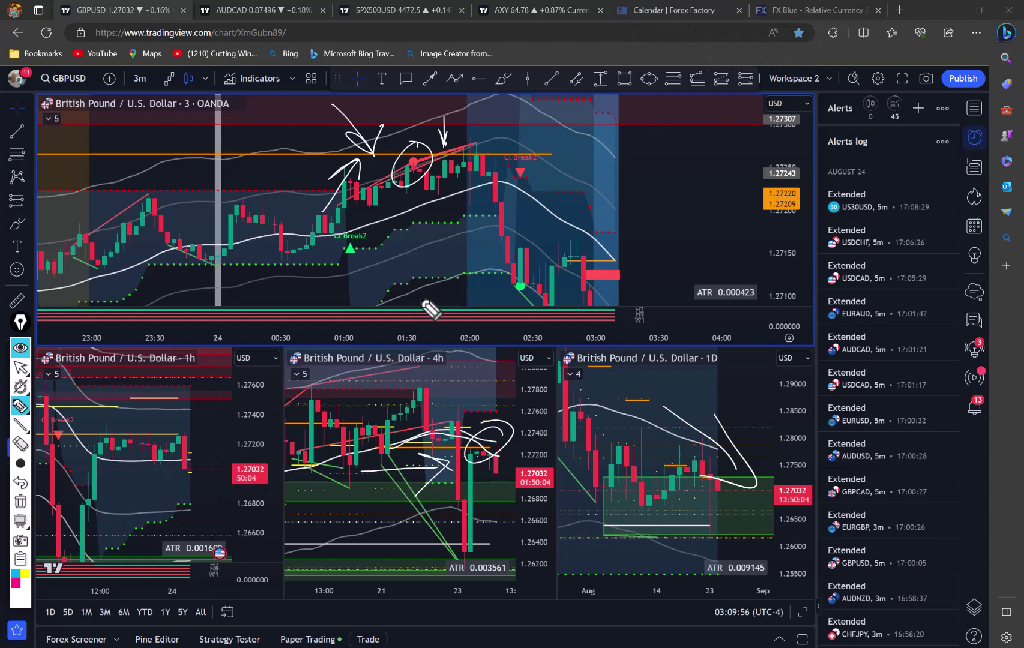
left_click_drag(433, 302, 457, 300)
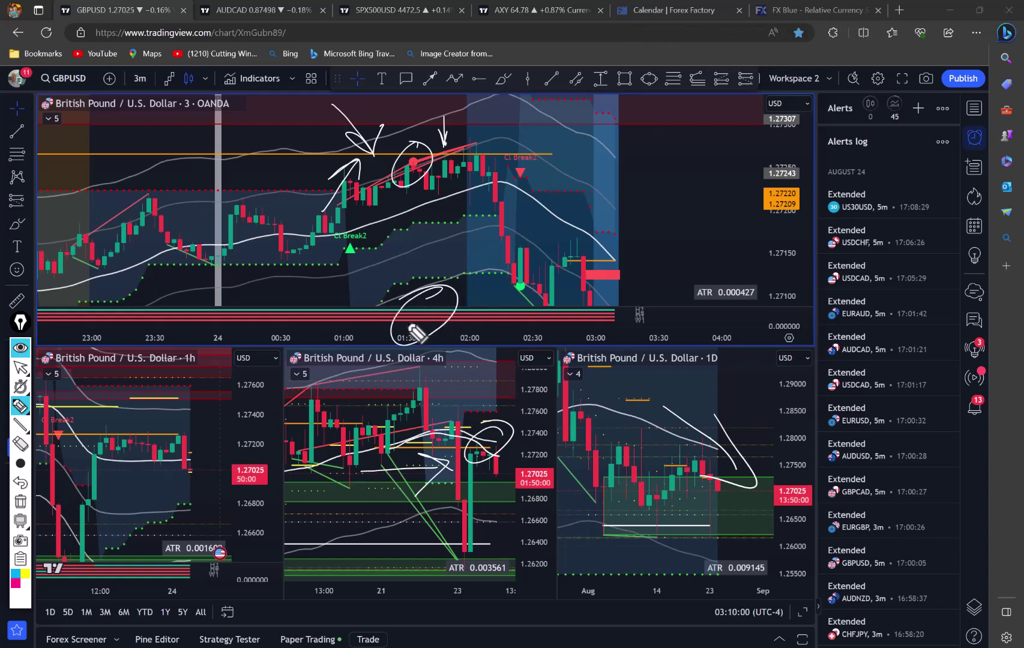
mouse_move(414, 337)
left_mouse_down()
mouse_move(366, 390)
mouse_move(423, 351)
left_mouse_up()
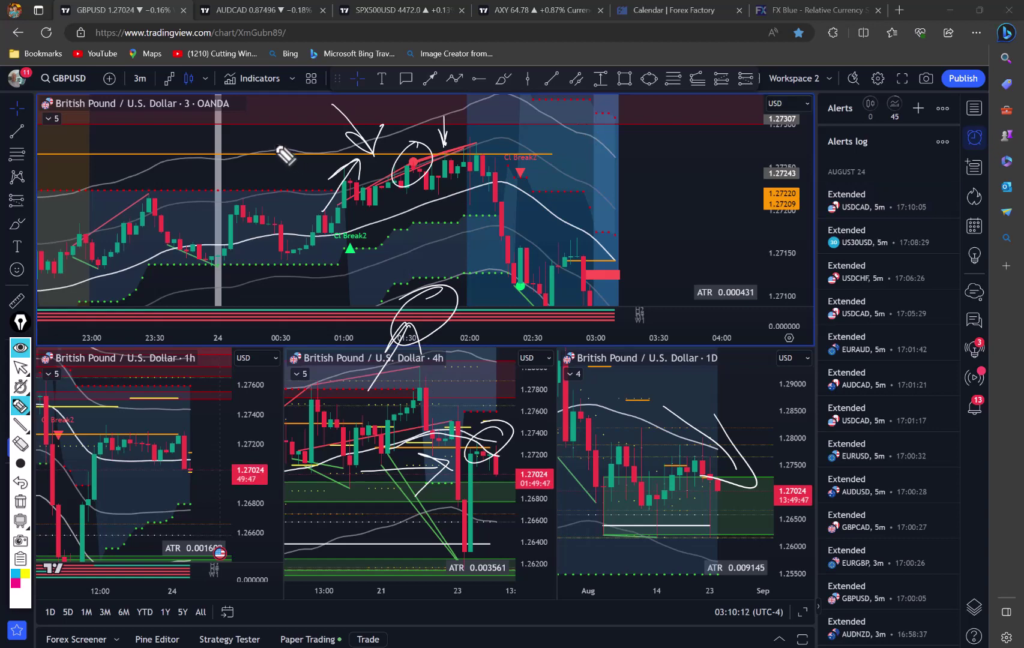
Circle a 3m price swing, mark the highs and mid-chart, and handwrite 1:1 and 2|3 beside the candles.
mouse_move(292, 151)
left_mouse_down()
mouse_move(287, 143)
mouse_move(359, 148)
mouse_move(472, 110)
mouse_move(547, 109)
mouse_move(611, 143)
left_mouse_up()
left_click_drag(391, 112, 460, 109)
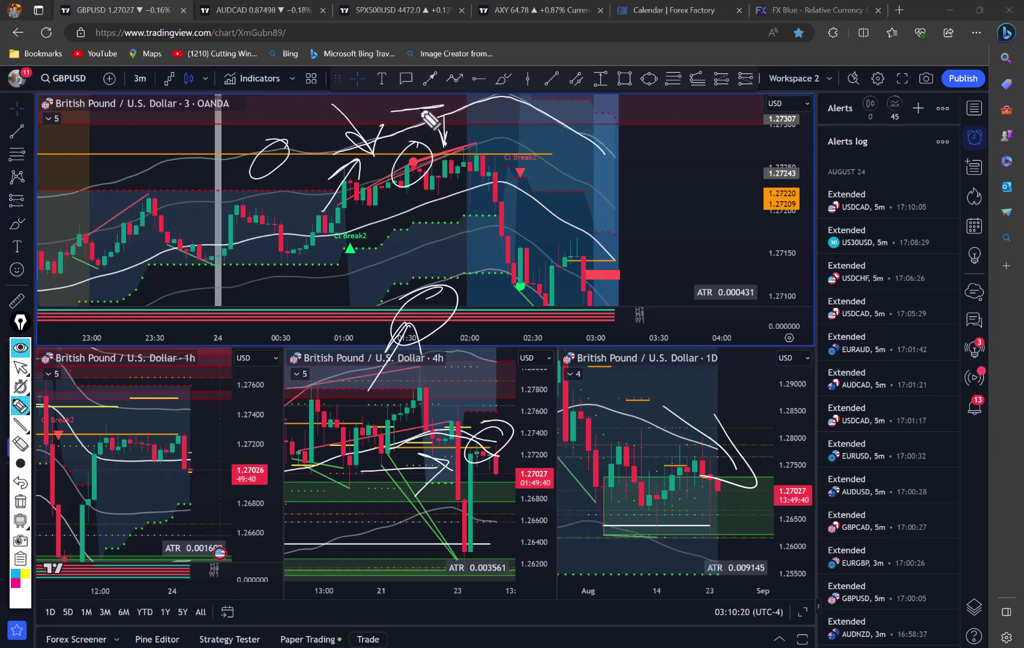
mouse_move(430, 224)
left_mouse_down()
mouse_move(407, 247)
mouse_move(483, 224)
left_mouse_up()
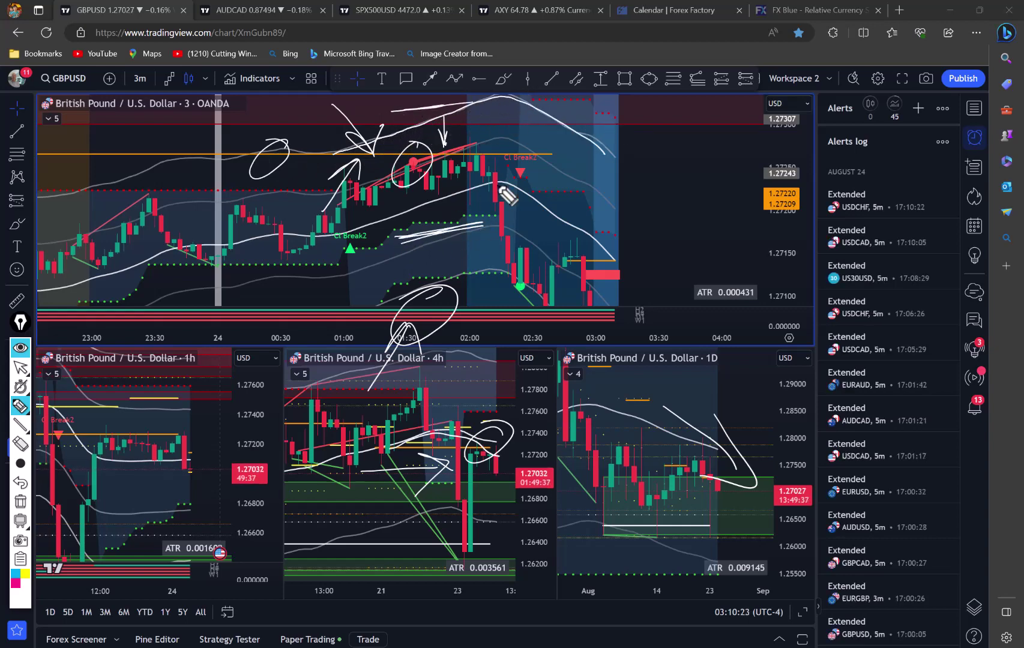
mouse_move(616, 150)
left_mouse_down()
mouse_move(628, 200)
mouse_move(643, 156)
left_mouse_up()
left_click_drag(648, 181, 675, 180)
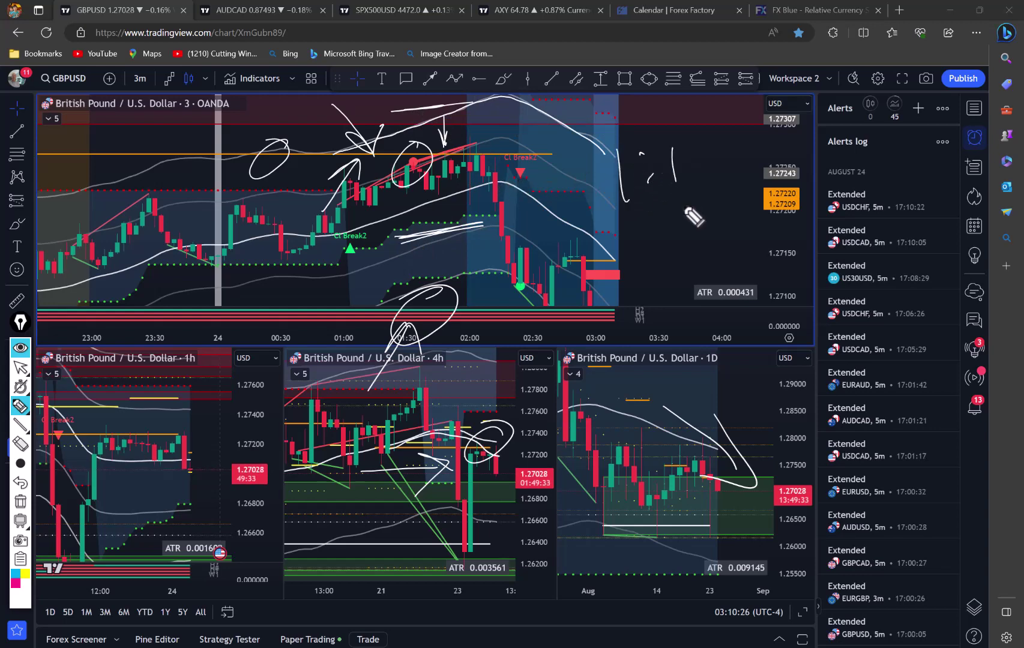
left_click_drag(622, 231, 653, 252)
mouse_move(677, 207)
left_mouse_down()
mouse_move(675, 273)
mouse_move(695, 246)
left_mouse_up()
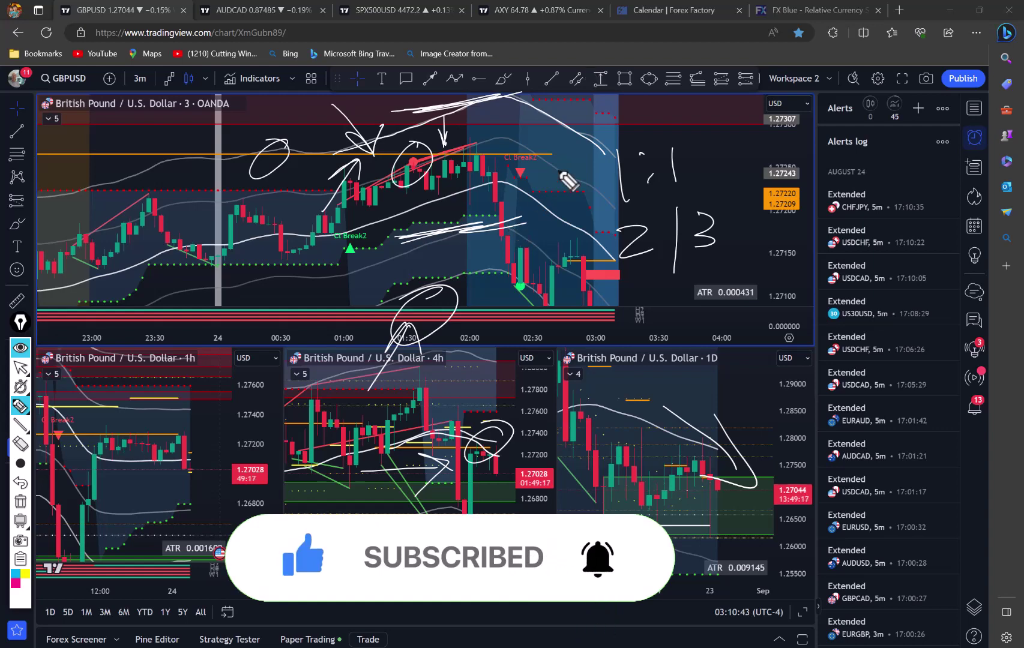
left_click_drag(493, 128, 546, 124)
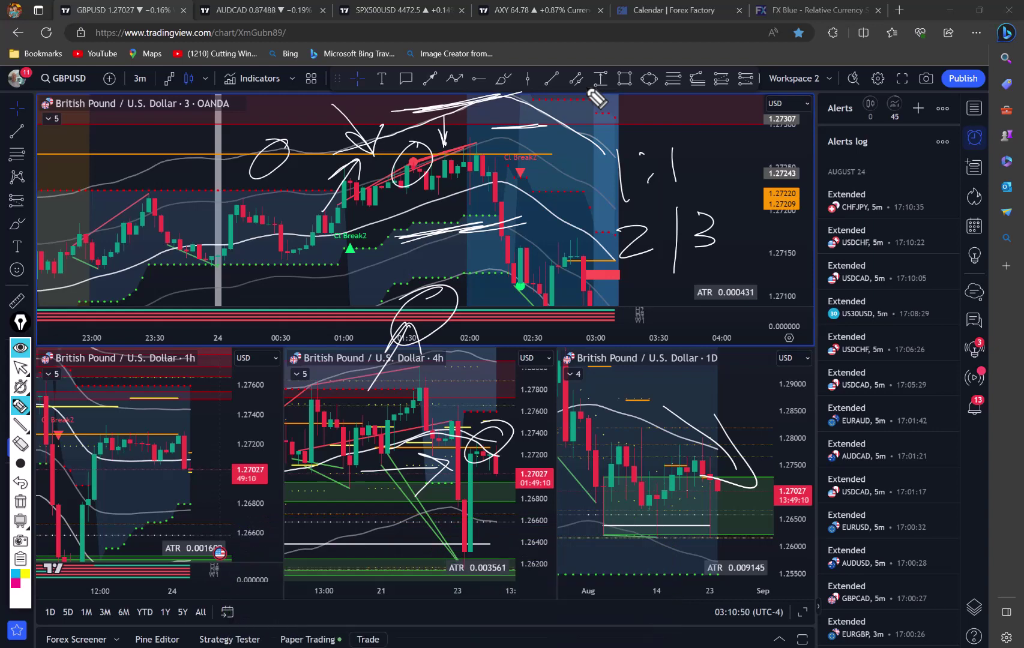
Erase all freehand strokes, then maximize the 4h chart and pan it to leave future space.
left_click(28, 504)
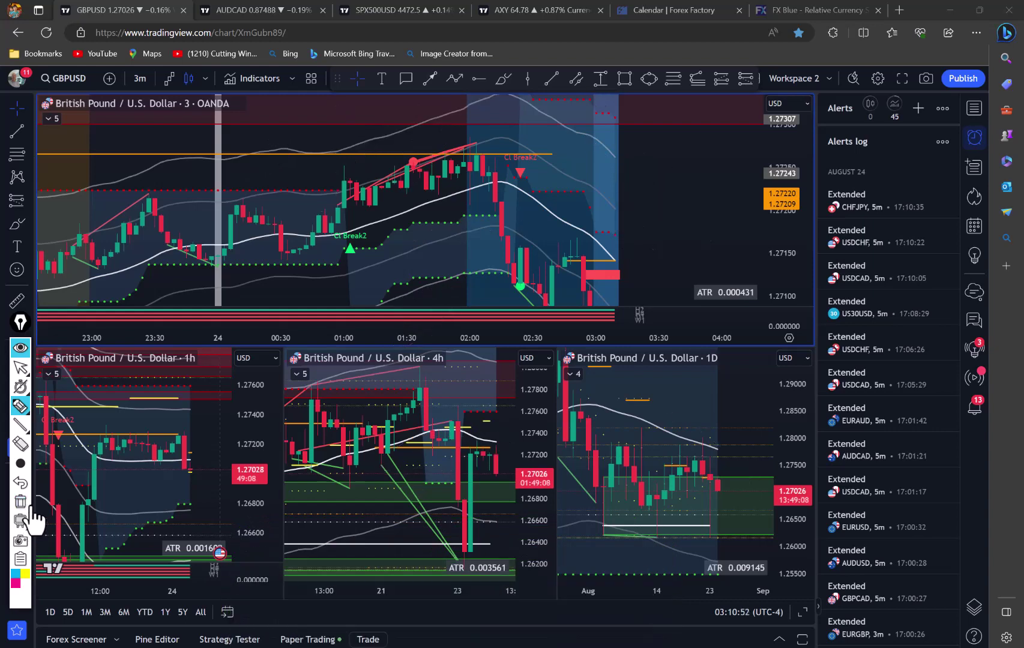
left_click(20, 367)
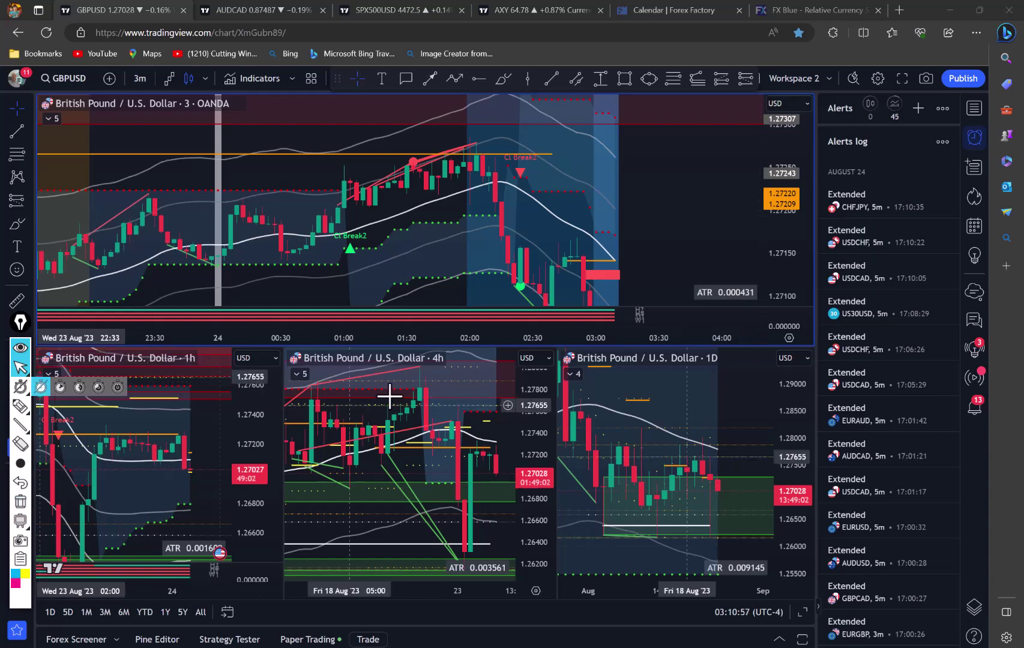
left_click(476, 421)
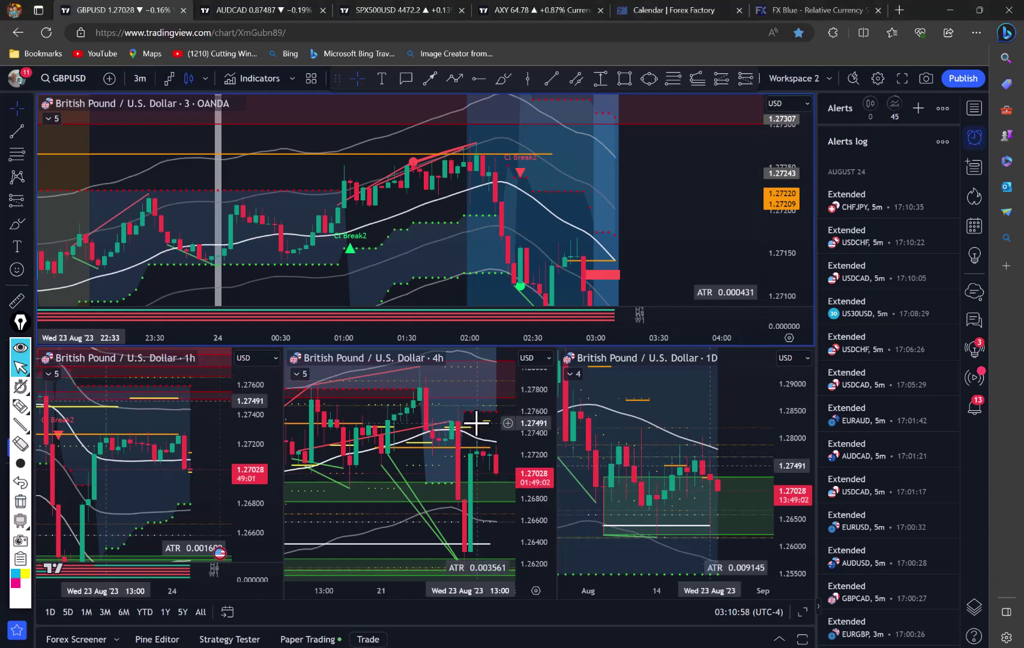
left_click(802, 613)
scroll(480, 365, "up", 3)
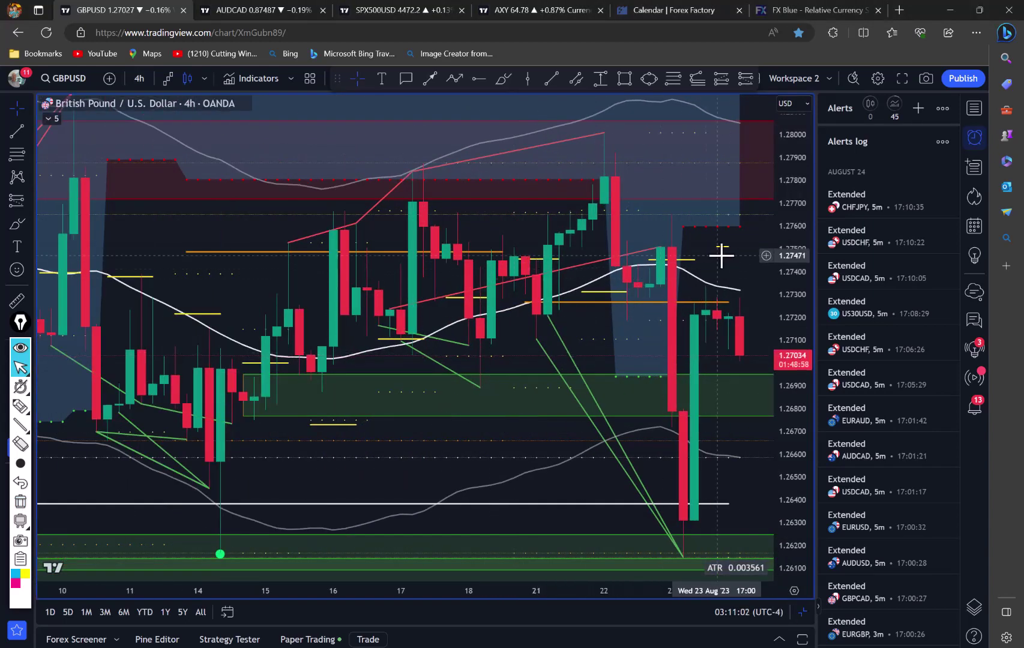
left_click_drag(722, 256, 537, 255)
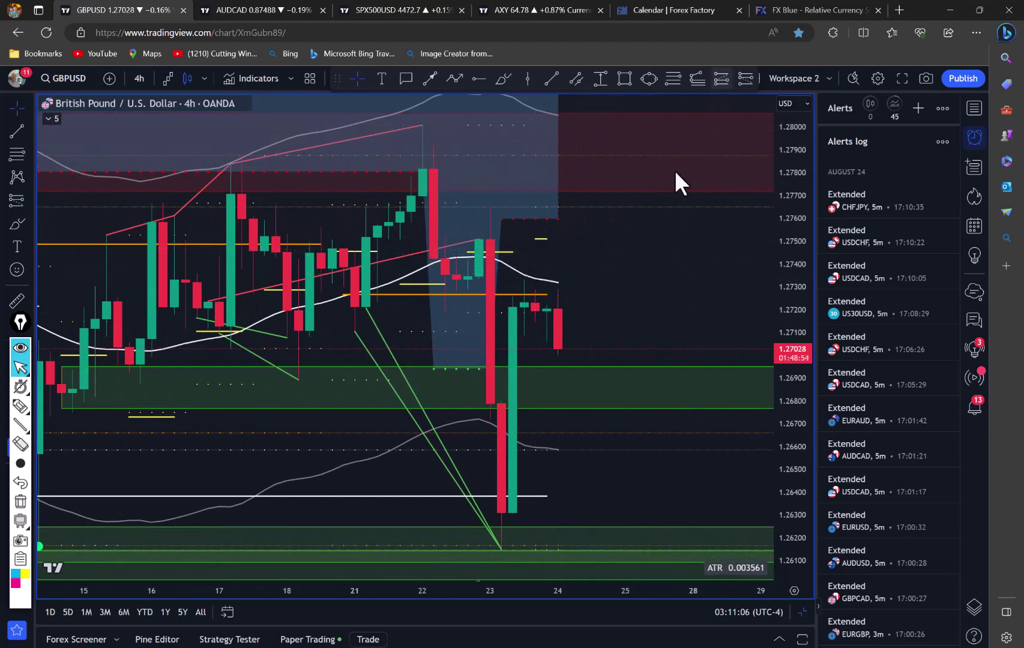
Place a short position at 1.27171 with its stop at 1.27580, and box the 1.2734–1.2753 zone.
left_click(558, 315)
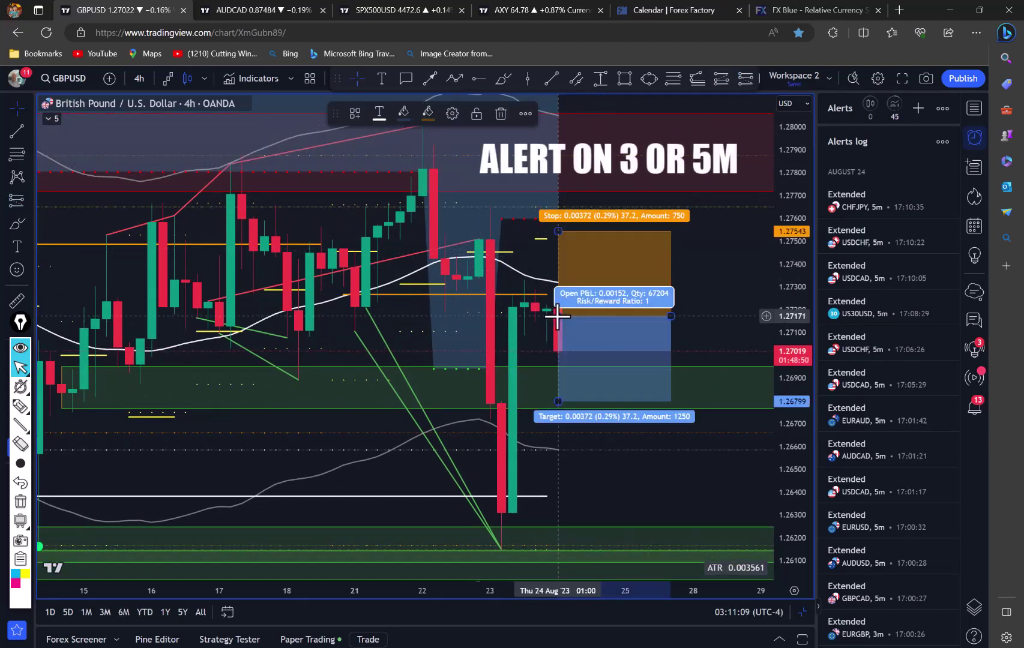
left_click_drag(558, 231, 557, 222)
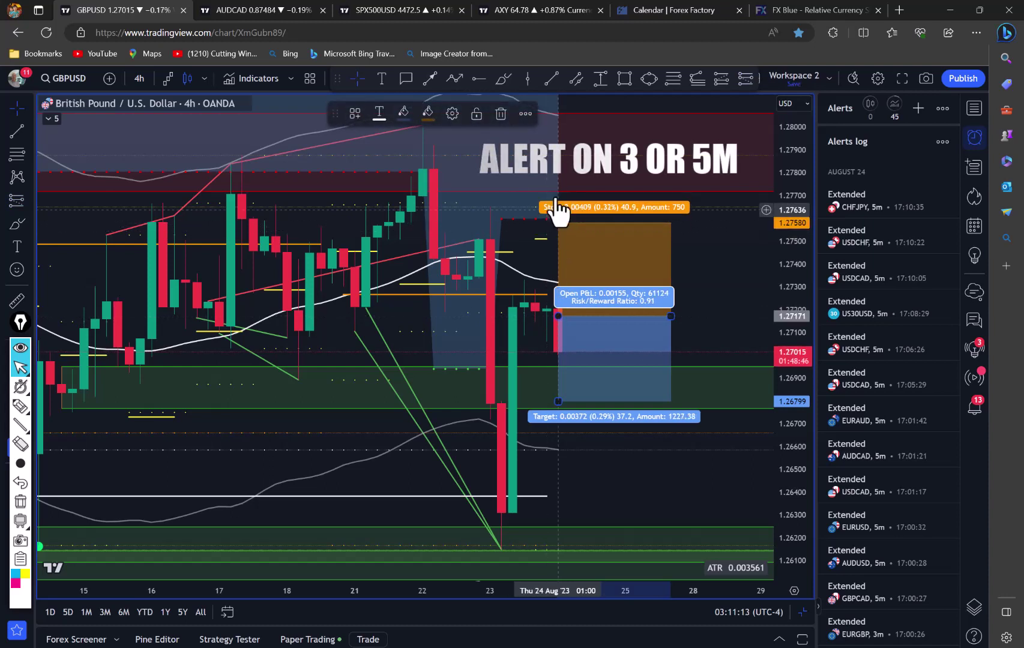
left_click(624, 76)
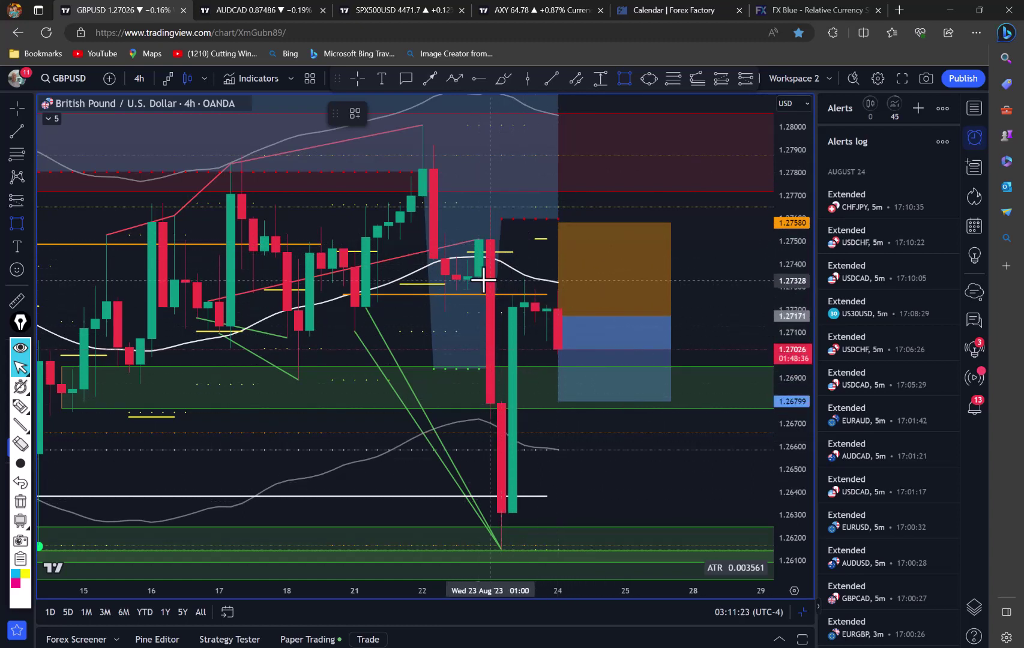
left_click_drag(478, 277, 670, 234)
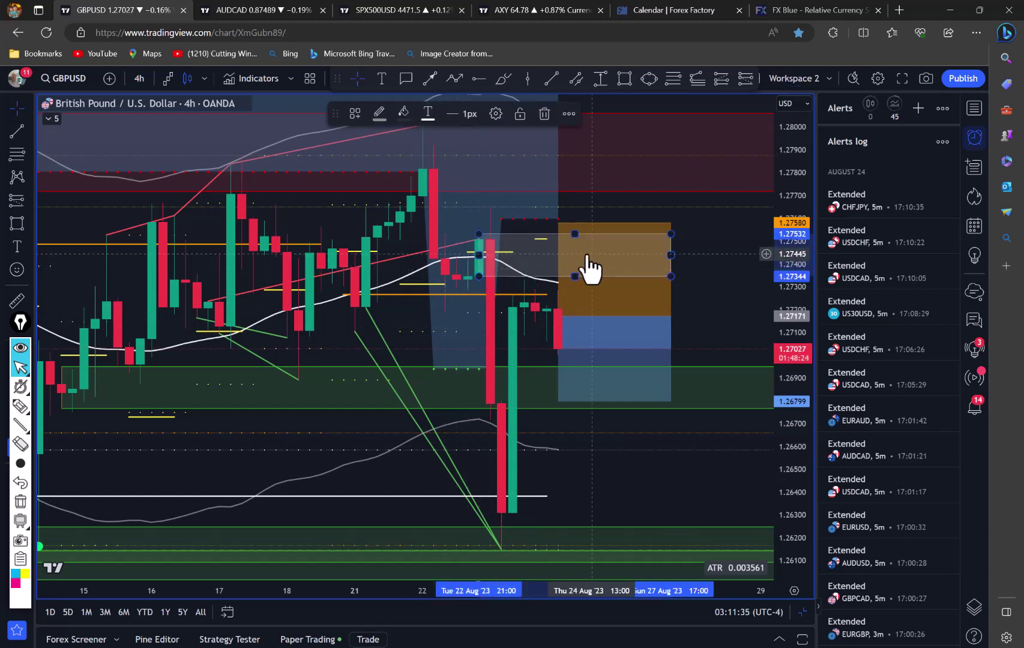
Raise the short position's stop further to 1.27630, above the grey zone.
left_click(560, 222)
left_click_drag(560, 222, 559, 214)
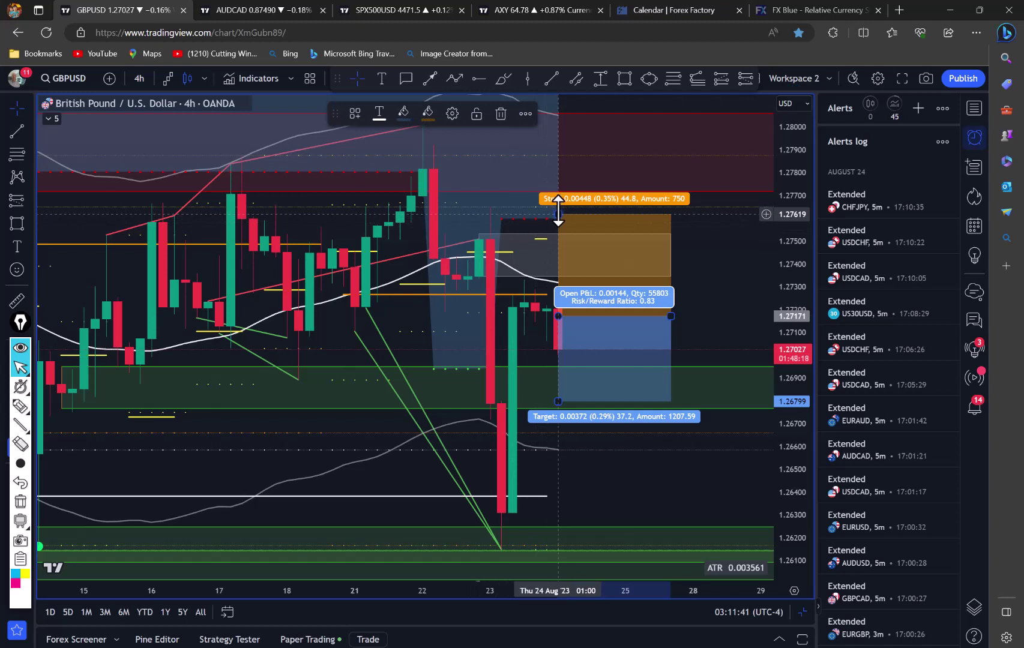
left_click(708, 350)
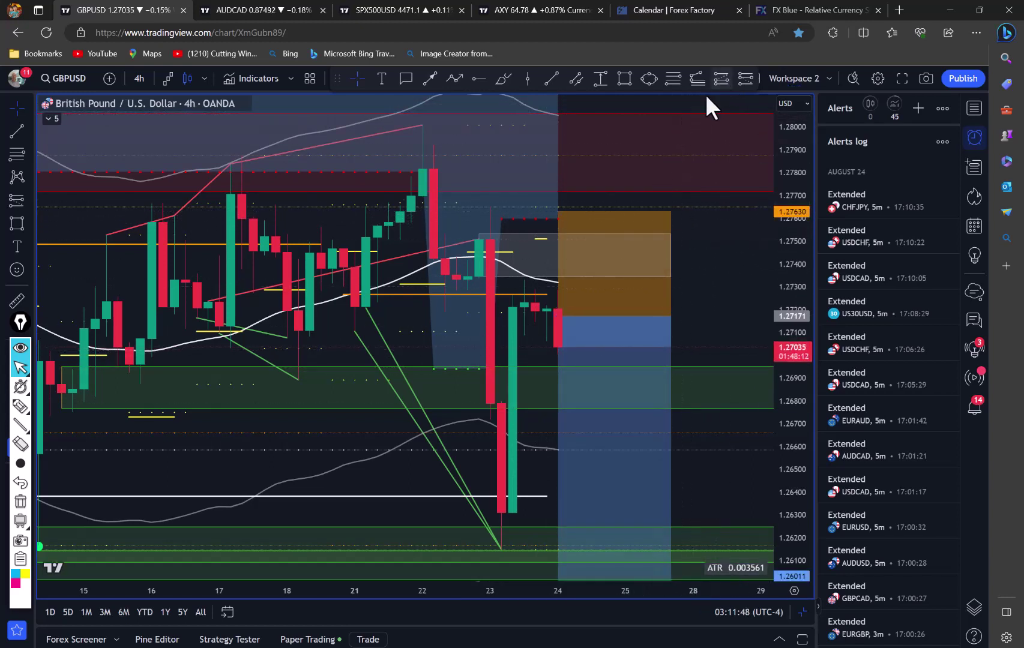
Draw Fibonacci levels anchored at the 1.27171 short entry.
left_click(698, 79)
left_click(560, 314)
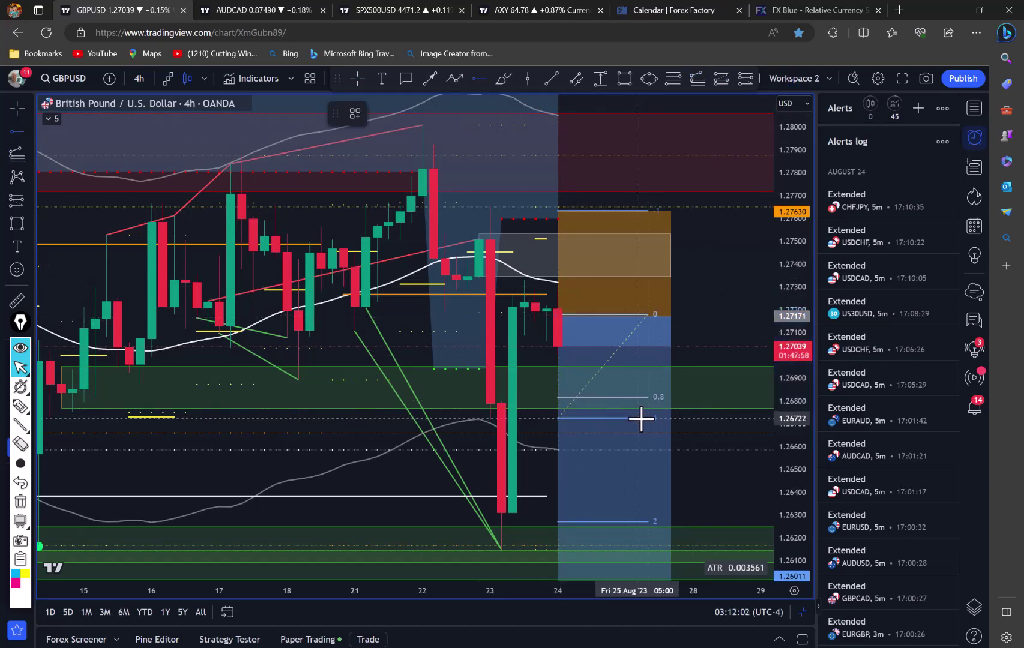
left_click(641, 418)
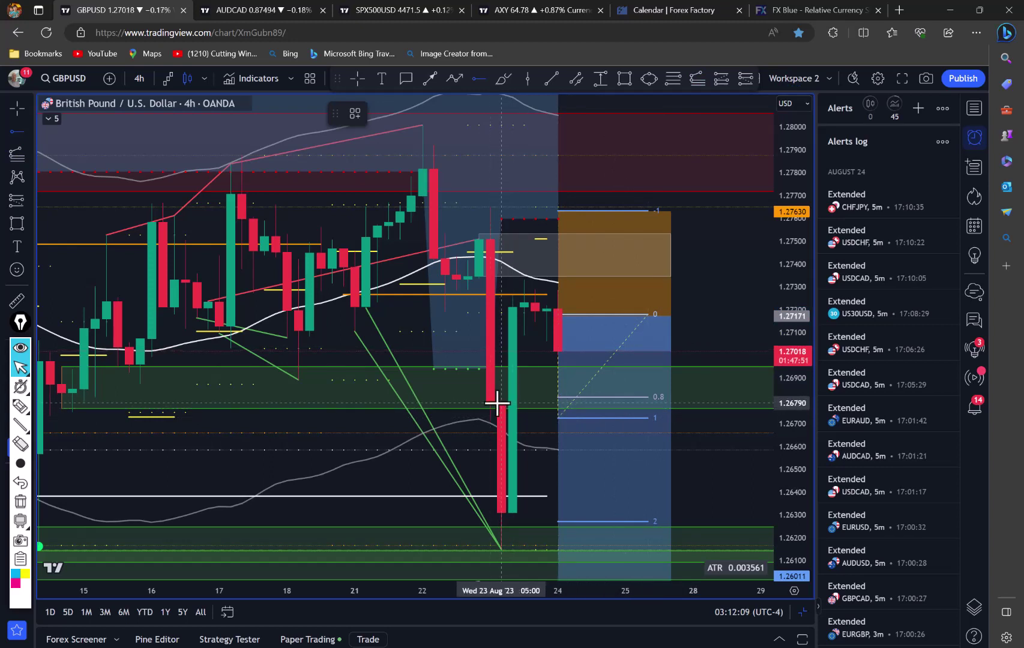
Label the 1.26829 Fib ray with the T1 70% template.
left_click(558, 395)
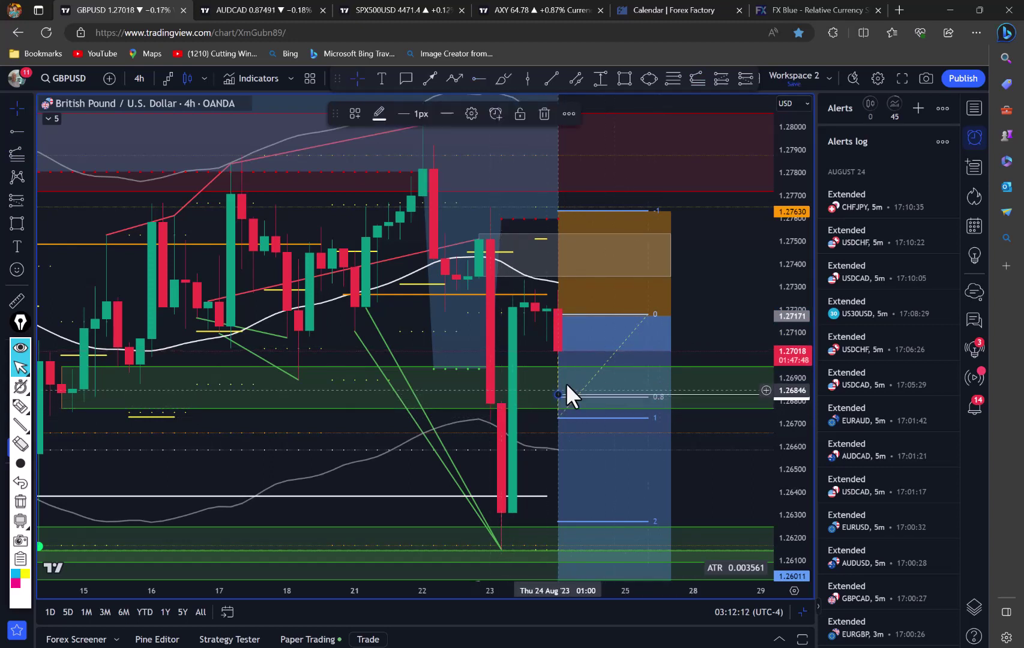
left_click(471, 109)
left_click(443, 473)
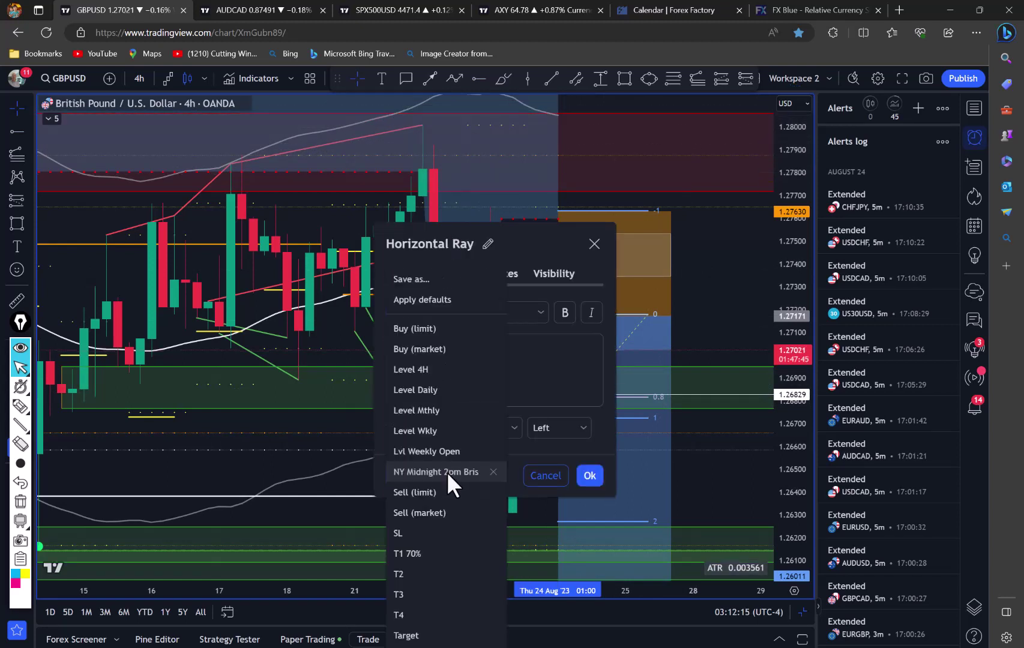
left_click(408, 553)
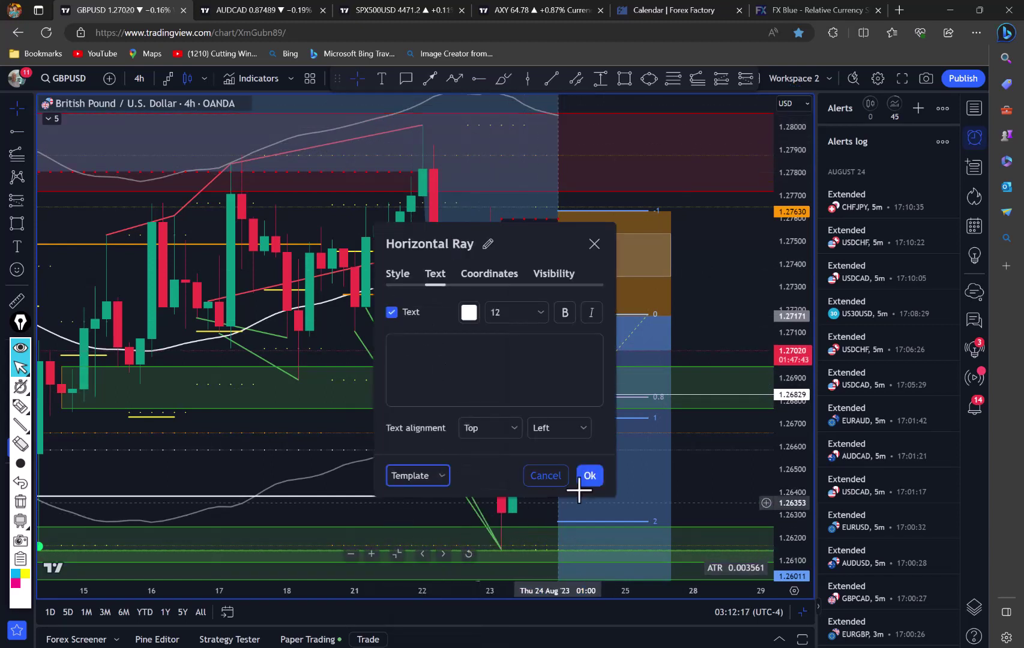
left_click(589, 475)
left_click(695, 280)
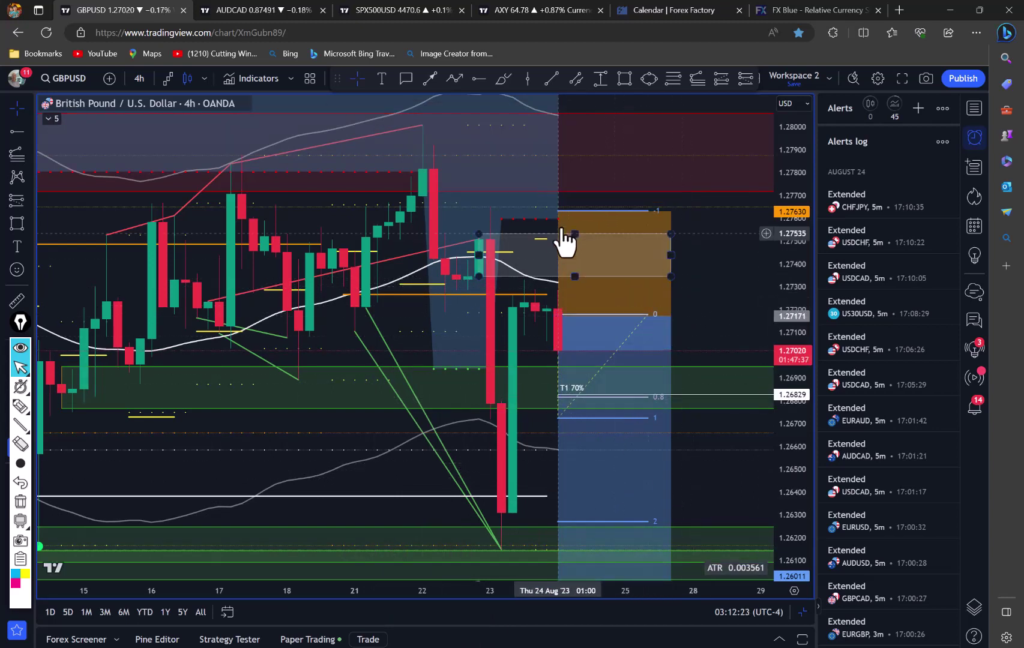
Tighten the short position's stop down to 1.27400.
left_click_drag(558, 209, 557, 265)
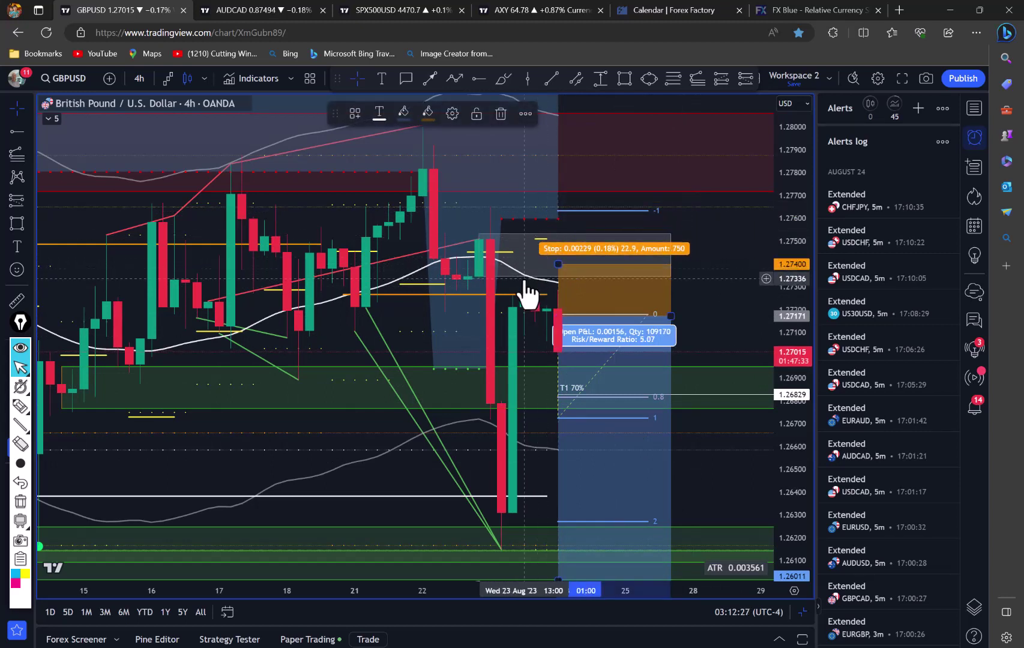
left_click_drag(715, 282, 718, 273)
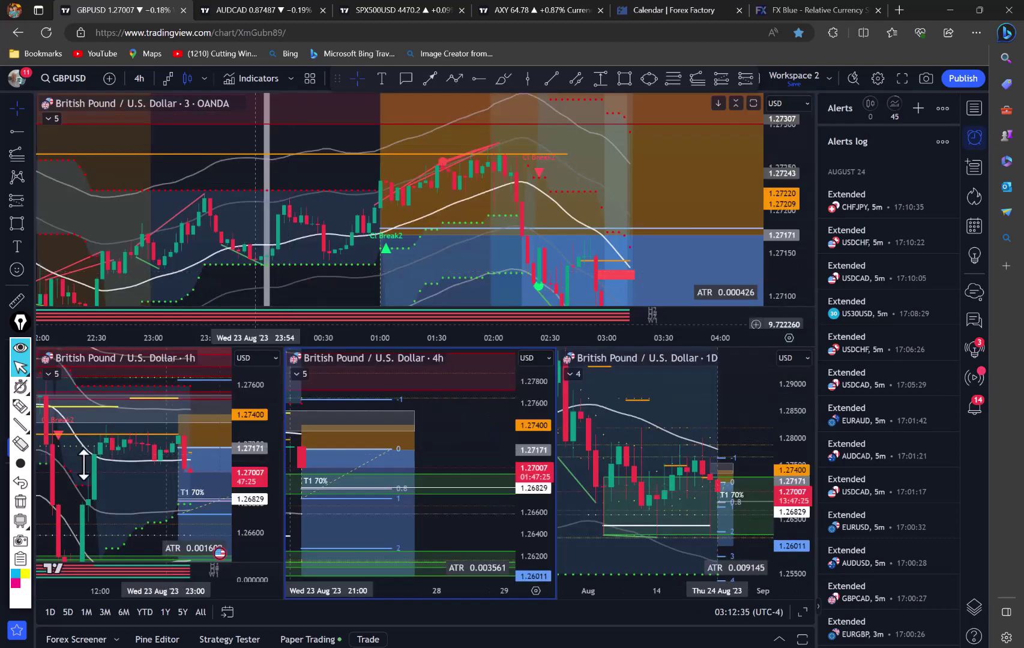
left_click_drag(21, 322, 77, 165)
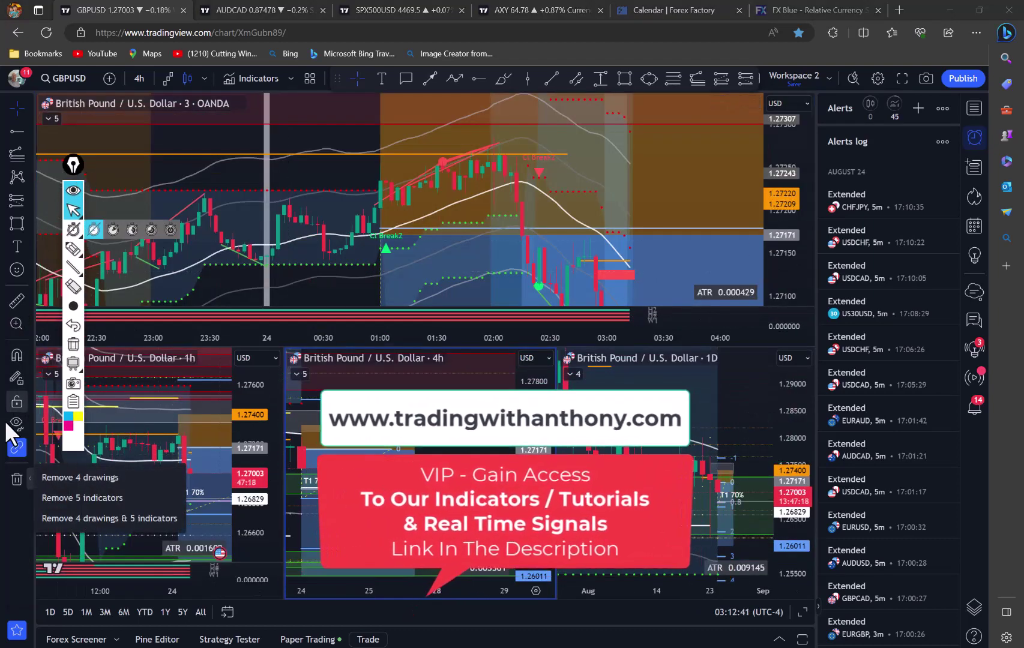
Remove all 4 drawings while keeping the indicators, then make the 3m and 4h panes active.
left_click(84, 477)
mouse_move(73, 165)
left_mouse_down()
mouse_move(34, 312)
mouse_move(25, 306)
left_mouse_up()
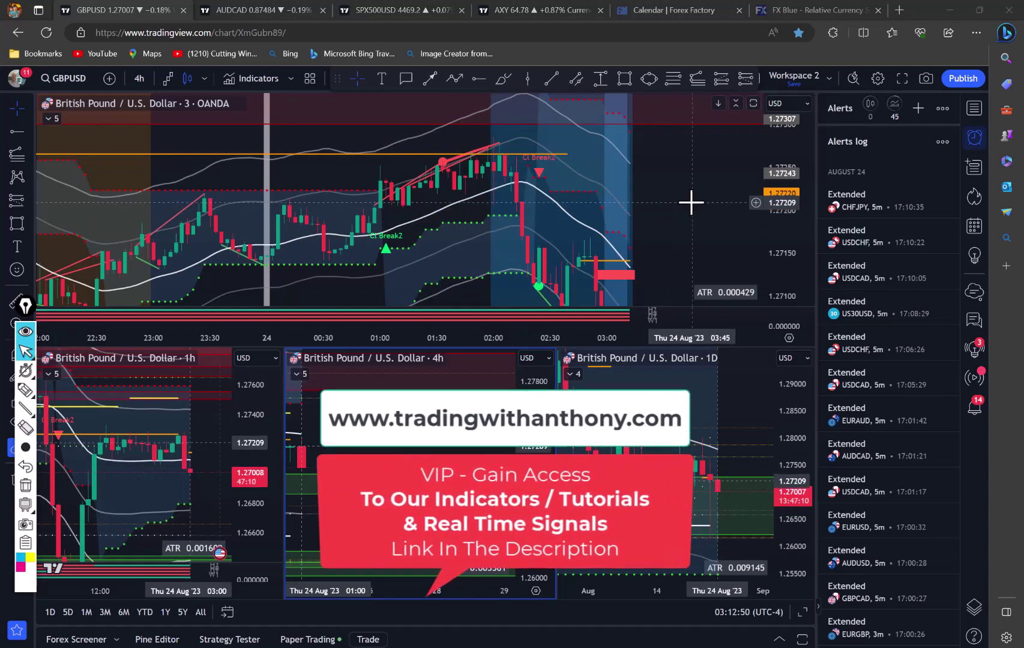
left_click_drag(631, 273, 642, 273)
left_click(474, 434)
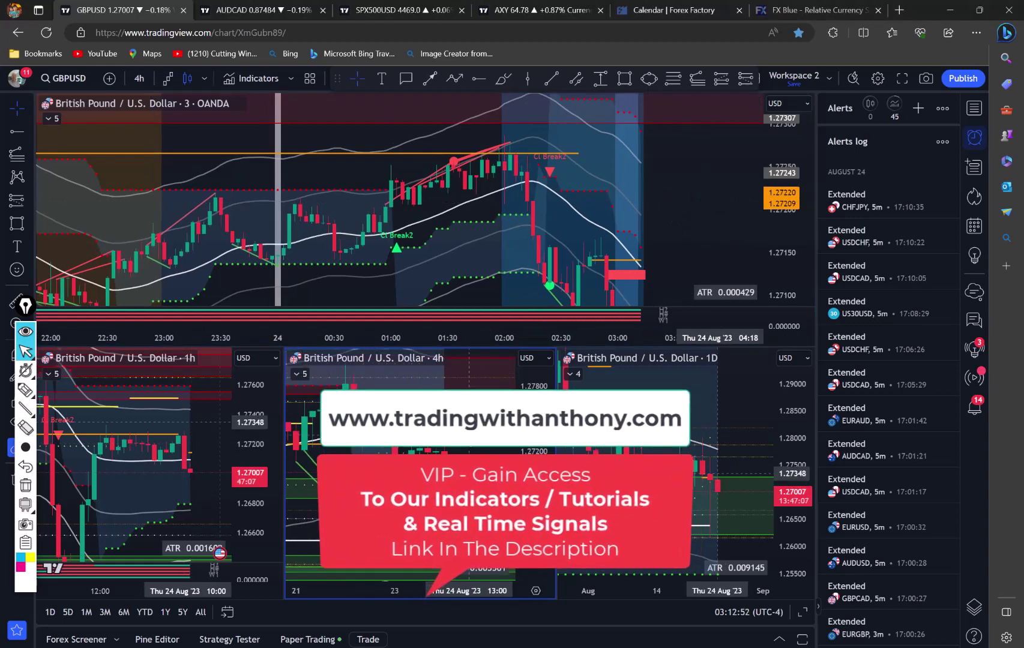